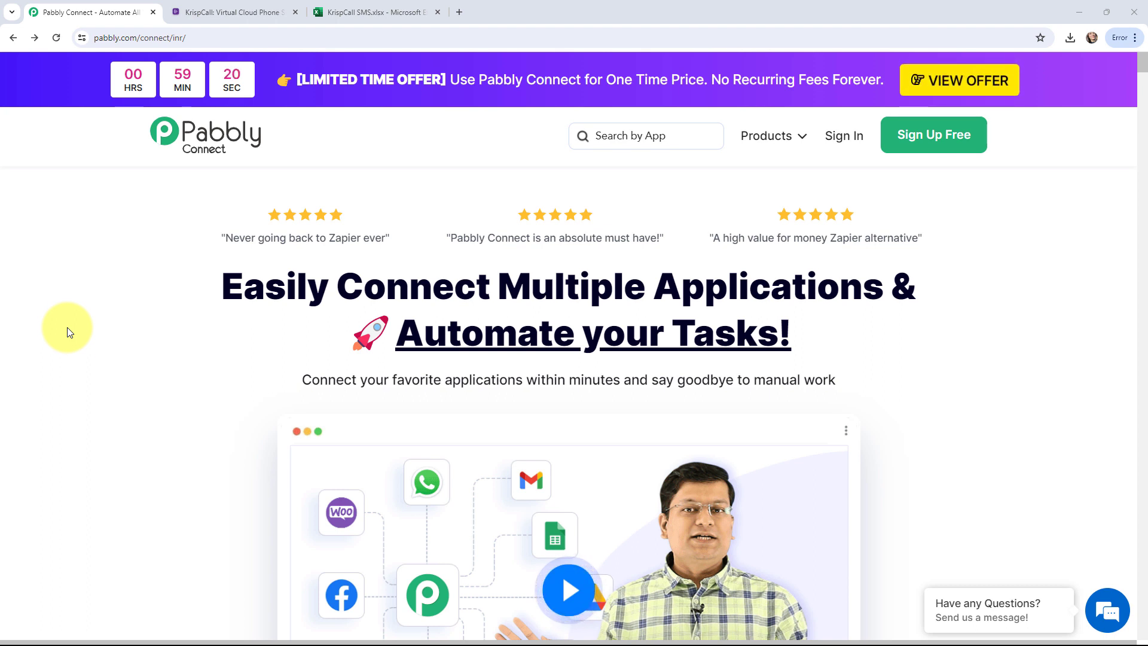
Review the received message in KrispCall and the KrispCall SMS workbook in Excel, and return to the Pabbly page
click(248, 11)
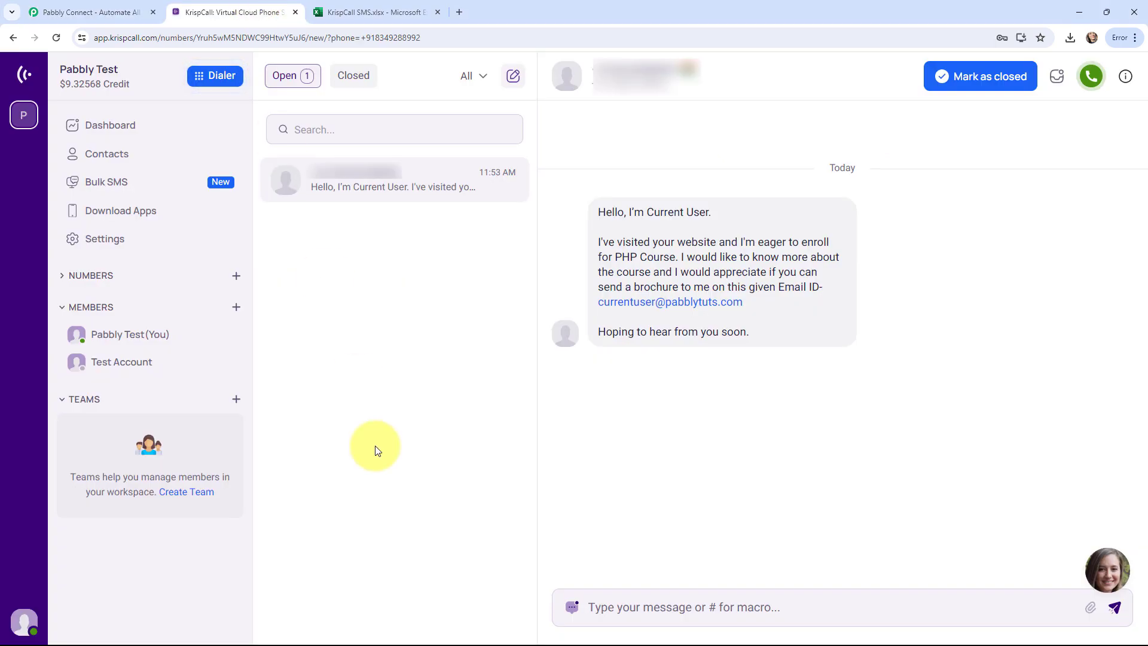
click(335, 12)
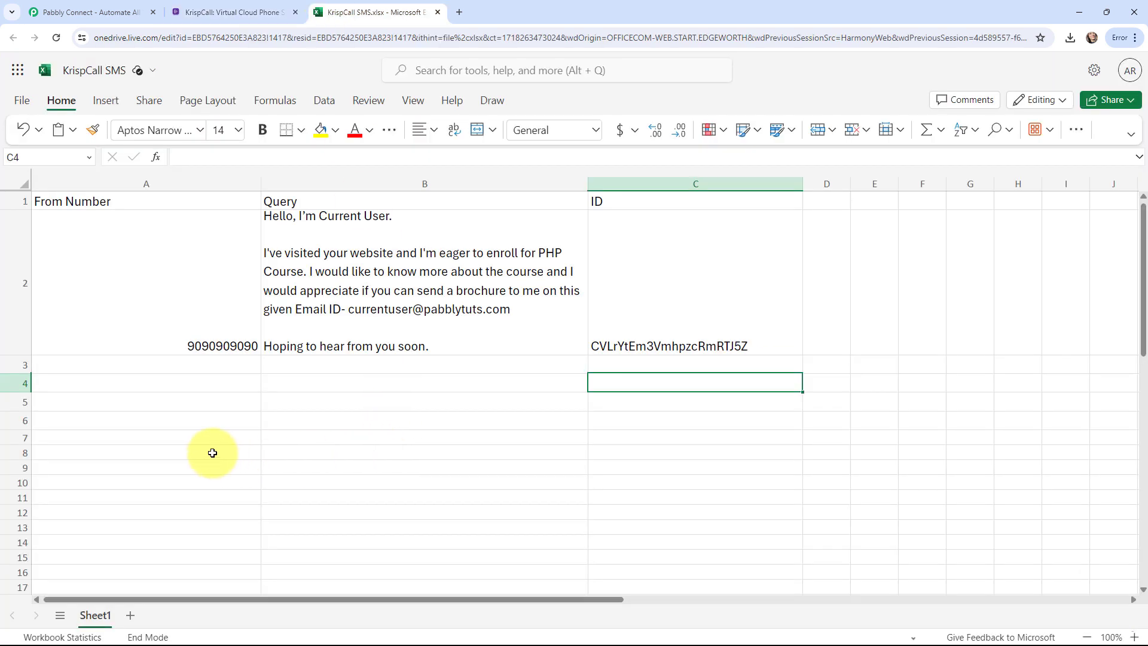
click(110, 11)
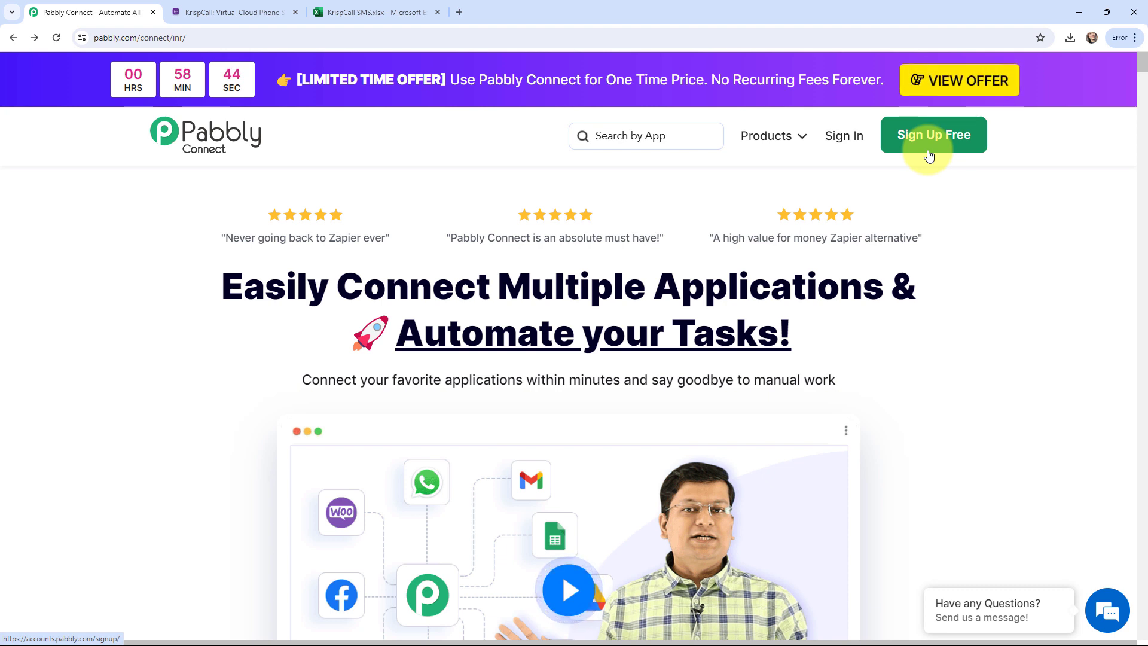
Sign in to Pabbly Connect and create a workflow named "Add Received KrispCall SMS in Microsoft Excel" in the KrispCall - Microsoft Excel Automation folder
click(837, 143)
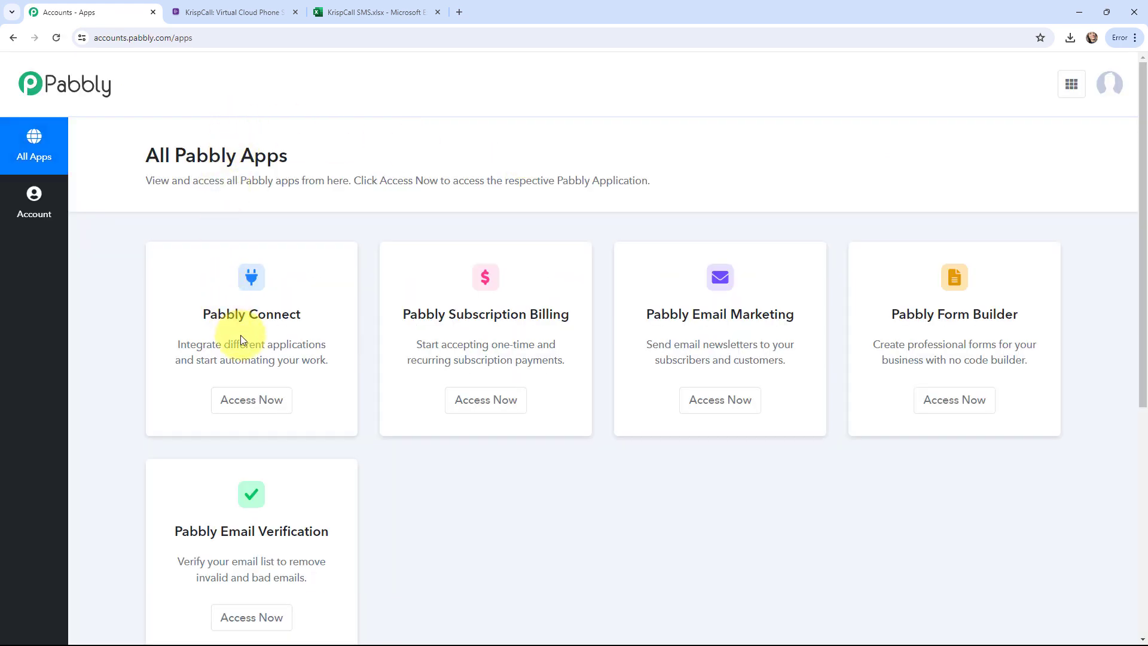
click(252, 399)
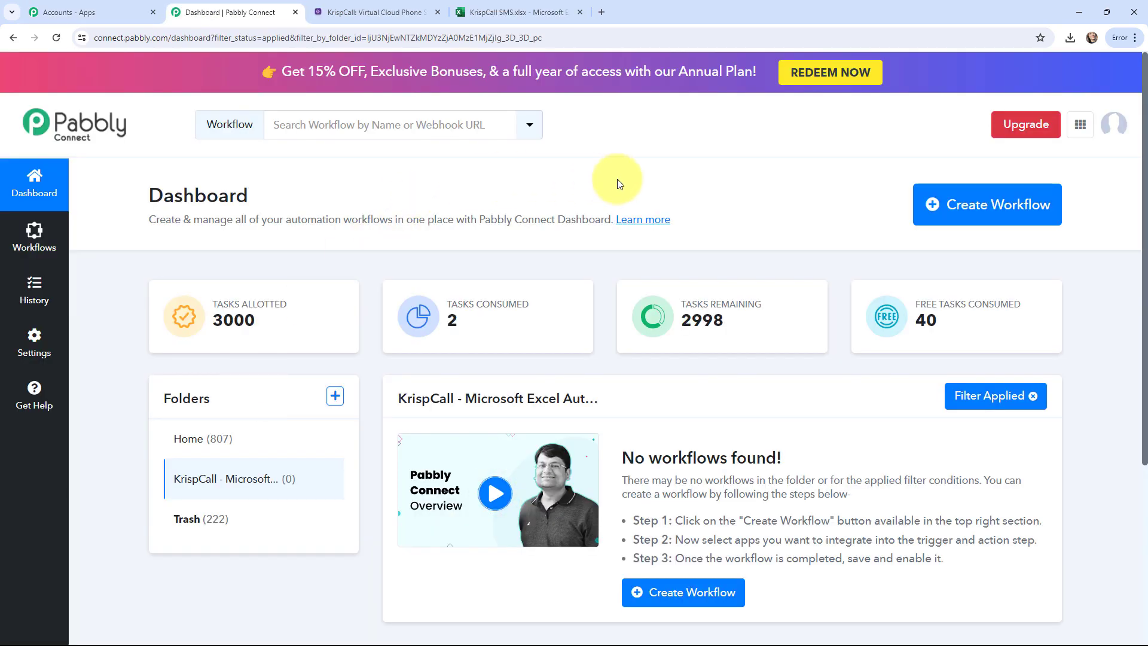
click(952, 209)
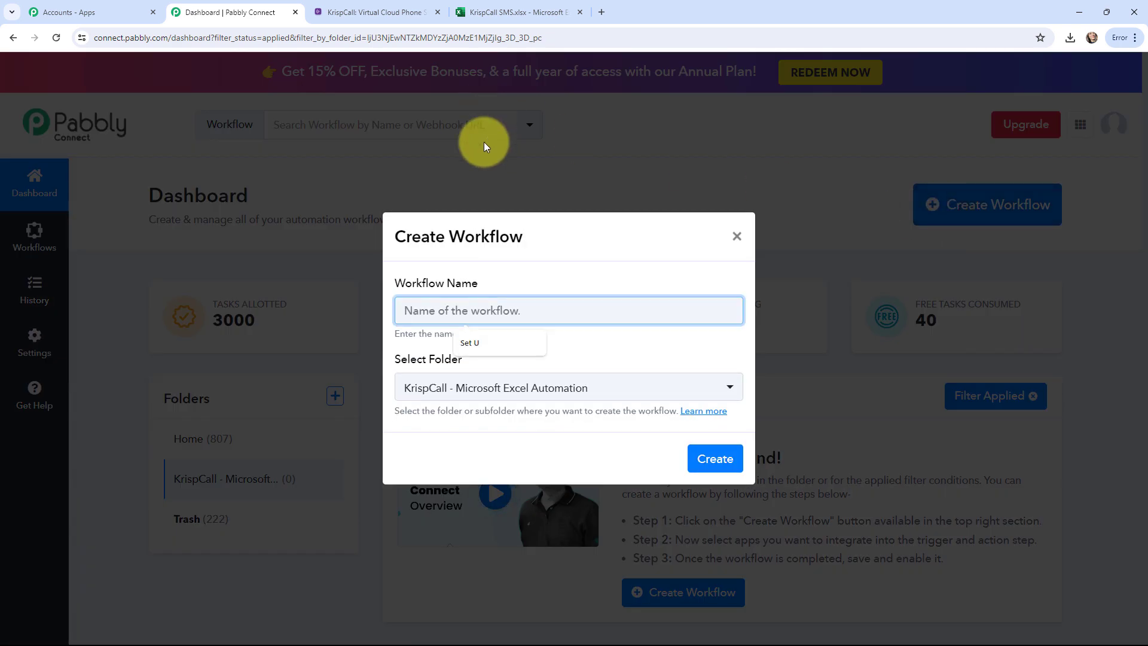
click(507, 275)
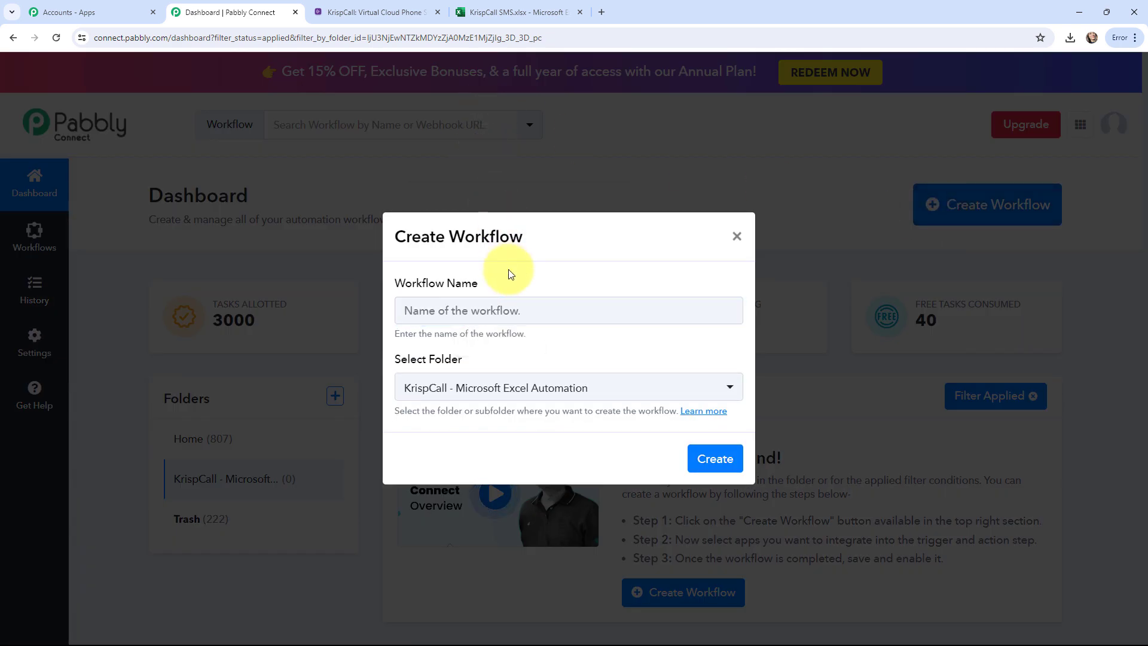
click(475, 305)
text(Add Received KrispCall SMS in Microsoft Excel)
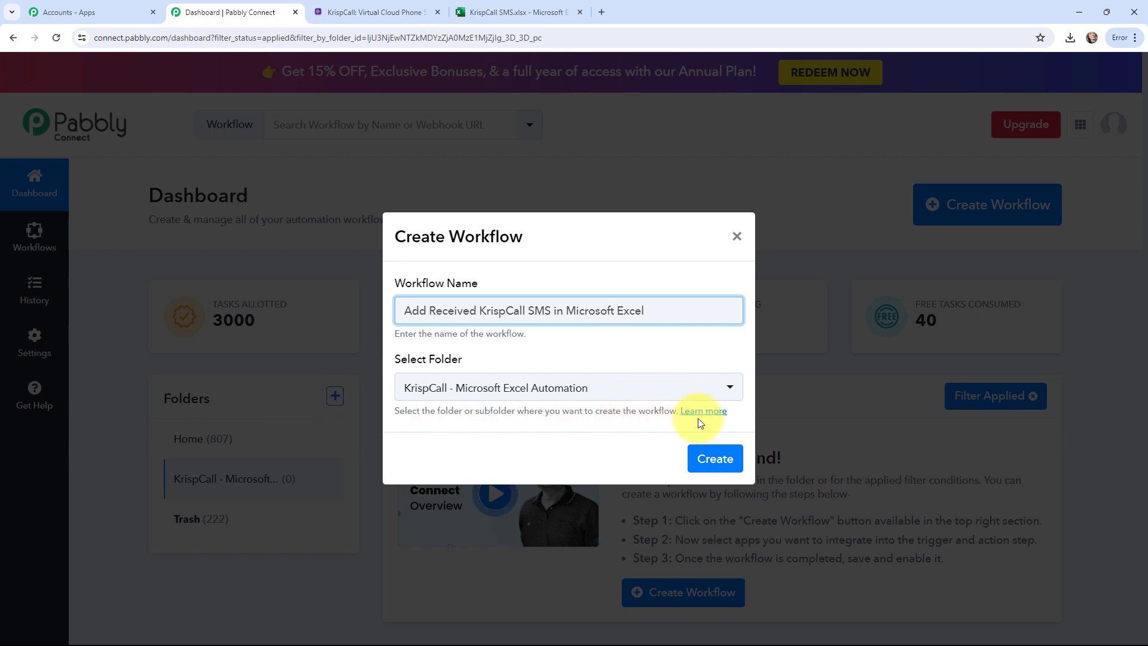
click(711, 466)
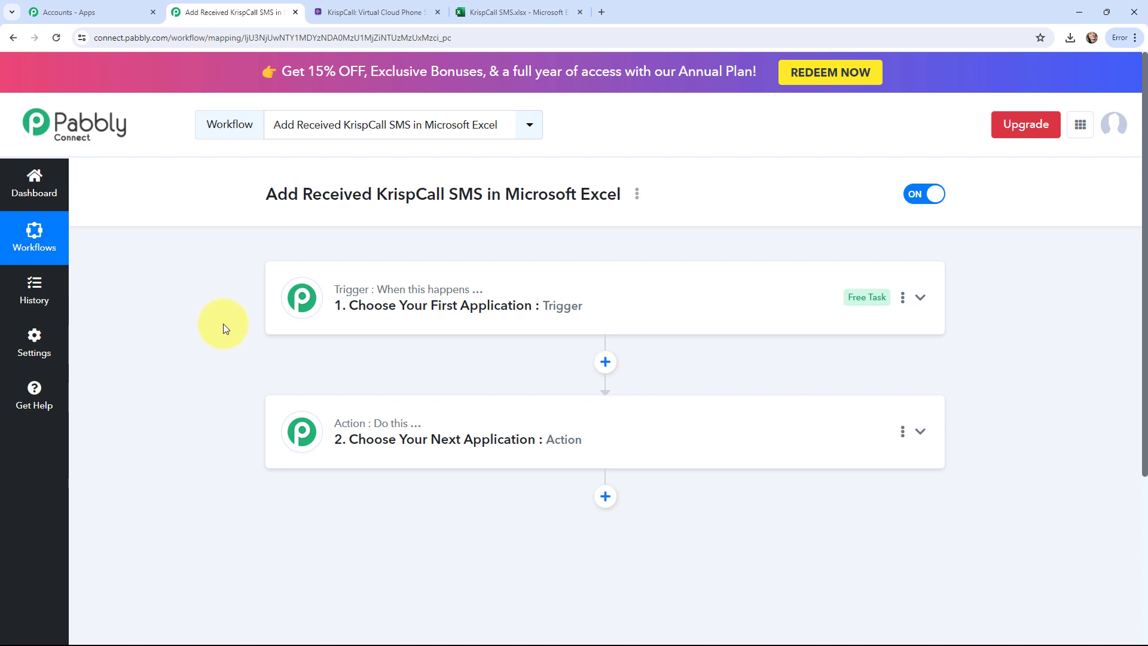
Check the KrispCall conversation and the Excel sheet's columns, and go back to the Pabbly Connect workflow
click(352, 8)
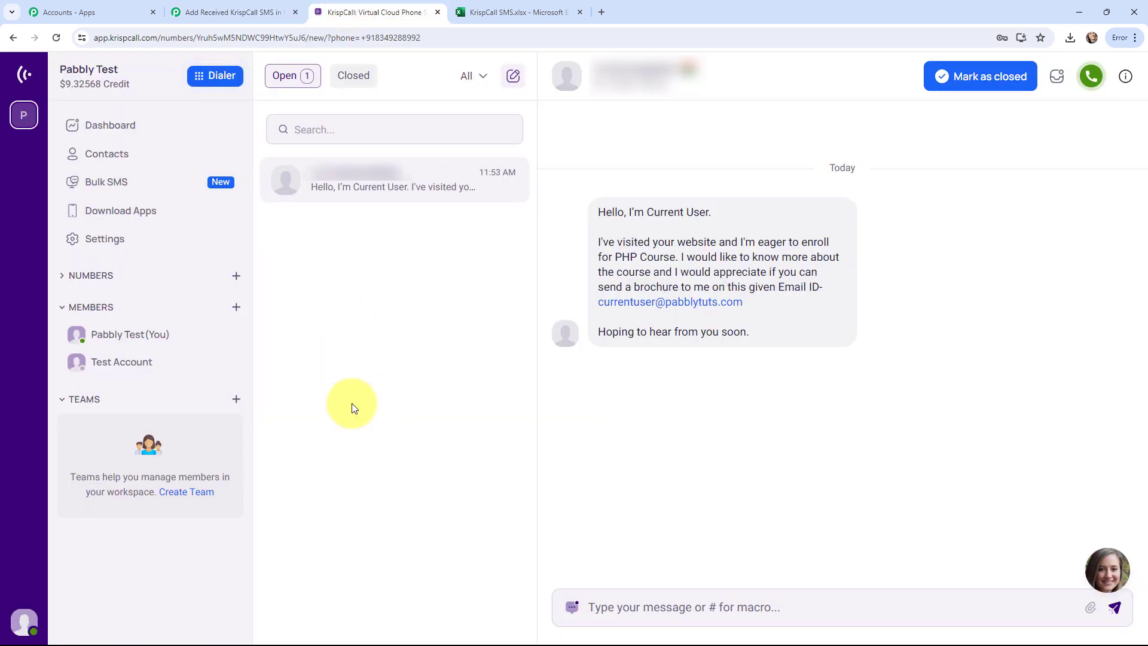
click(469, 12)
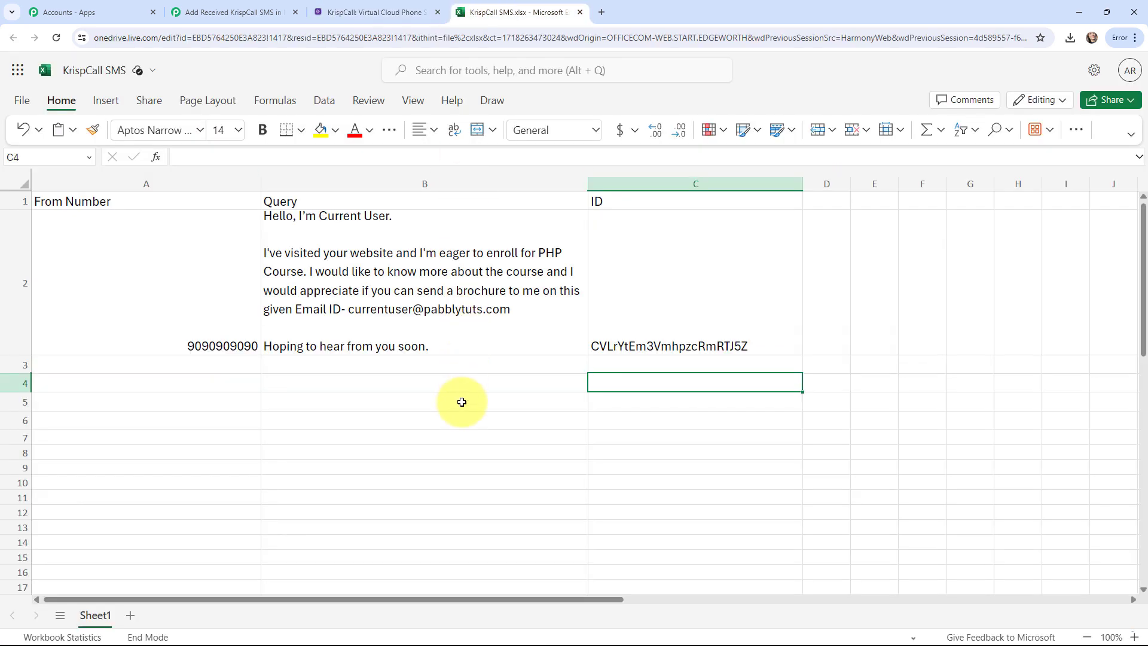
click(206, 11)
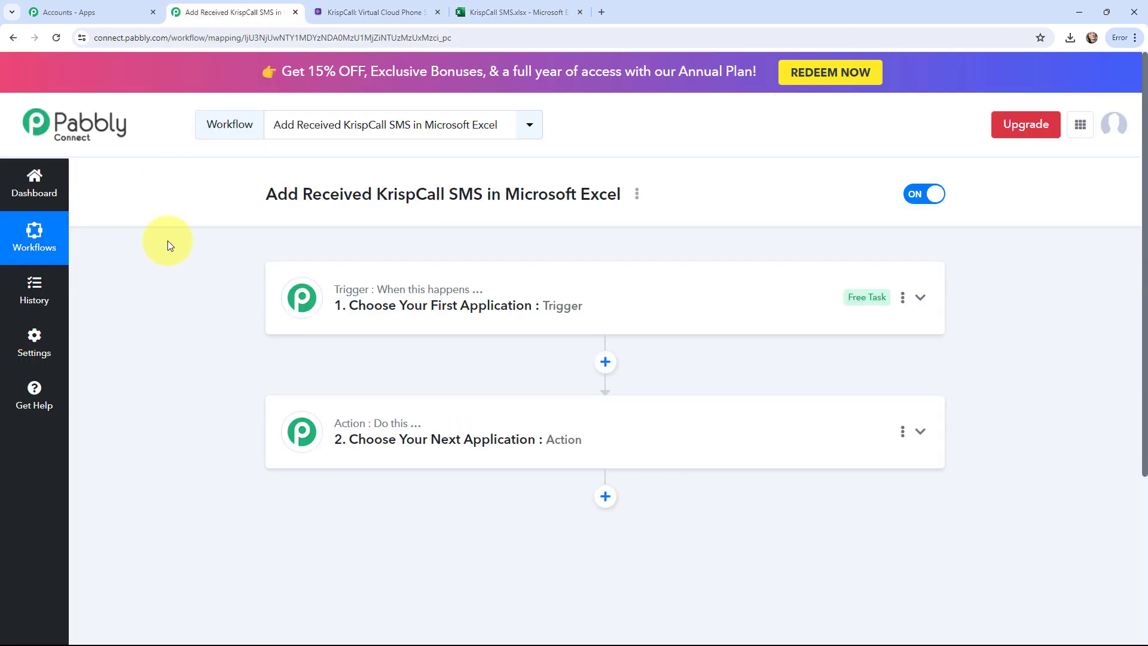
Set the workflow's trigger to KrispCall with the New SMS/MMS event
click(283, 303)
click(312, 385)
text(k)
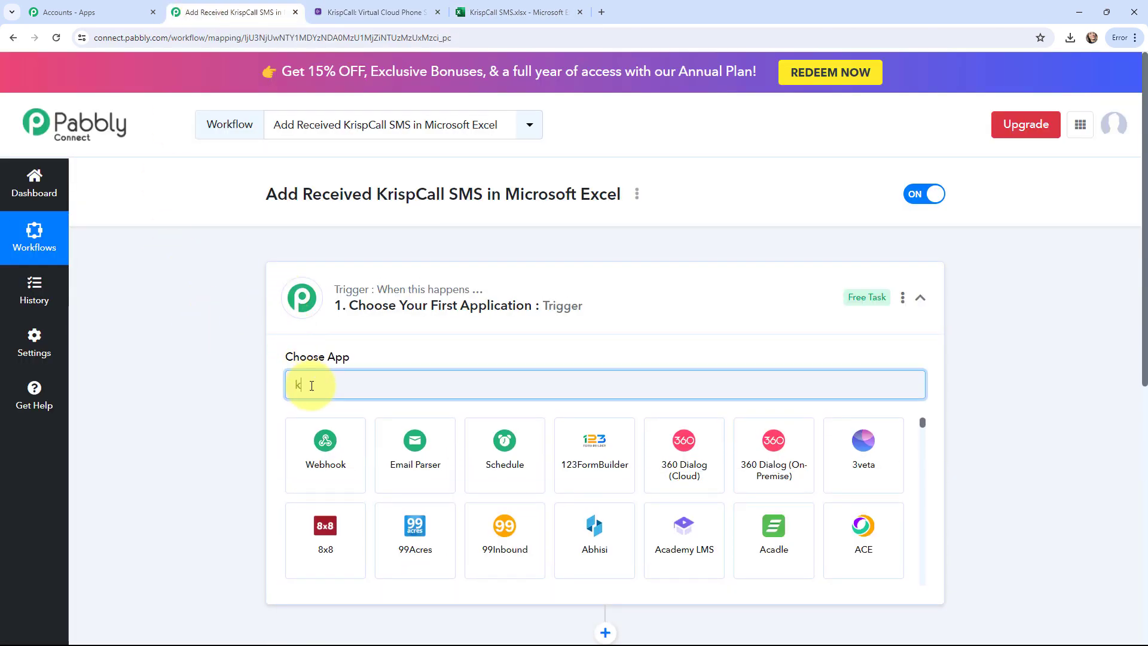
text(rispcall)
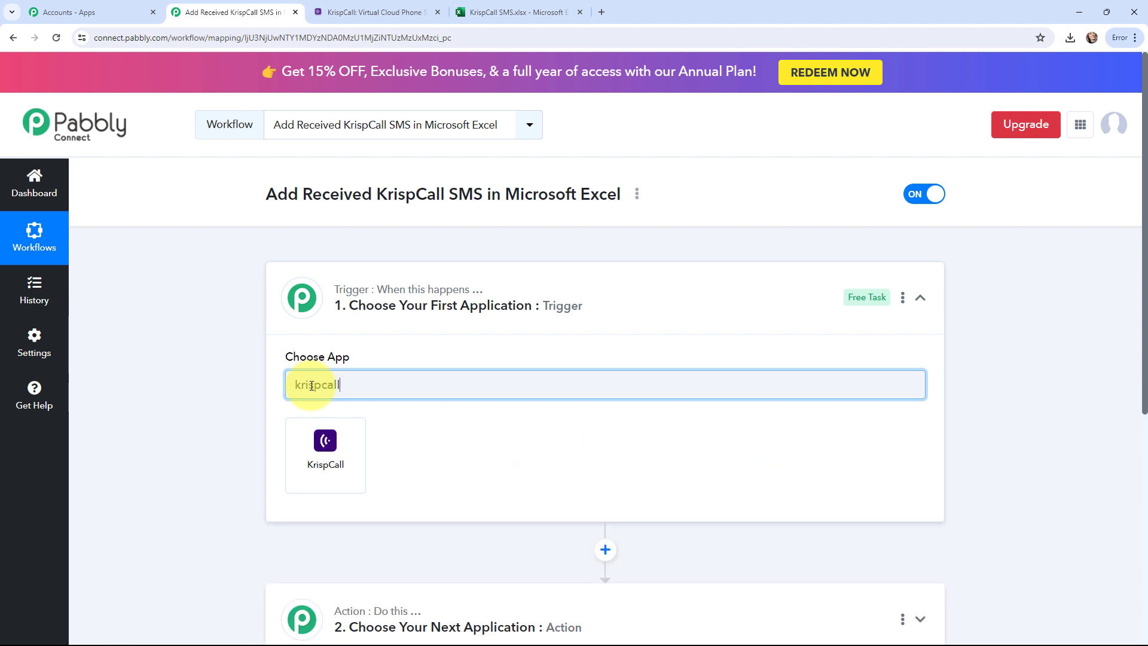
click(327, 472)
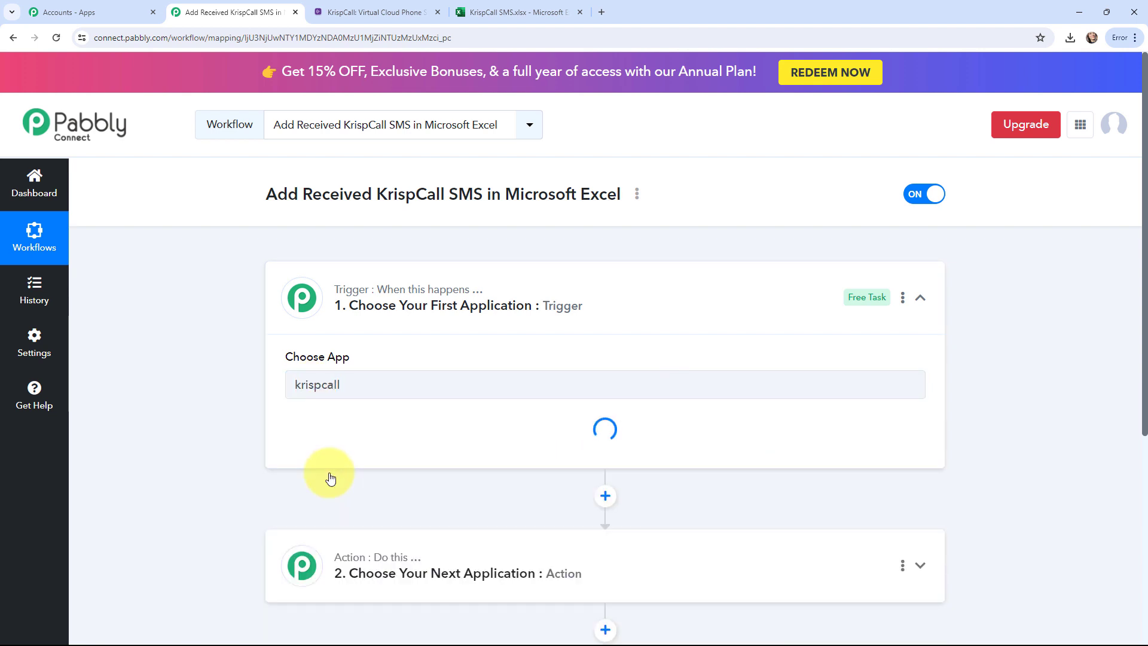
click(330, 449)
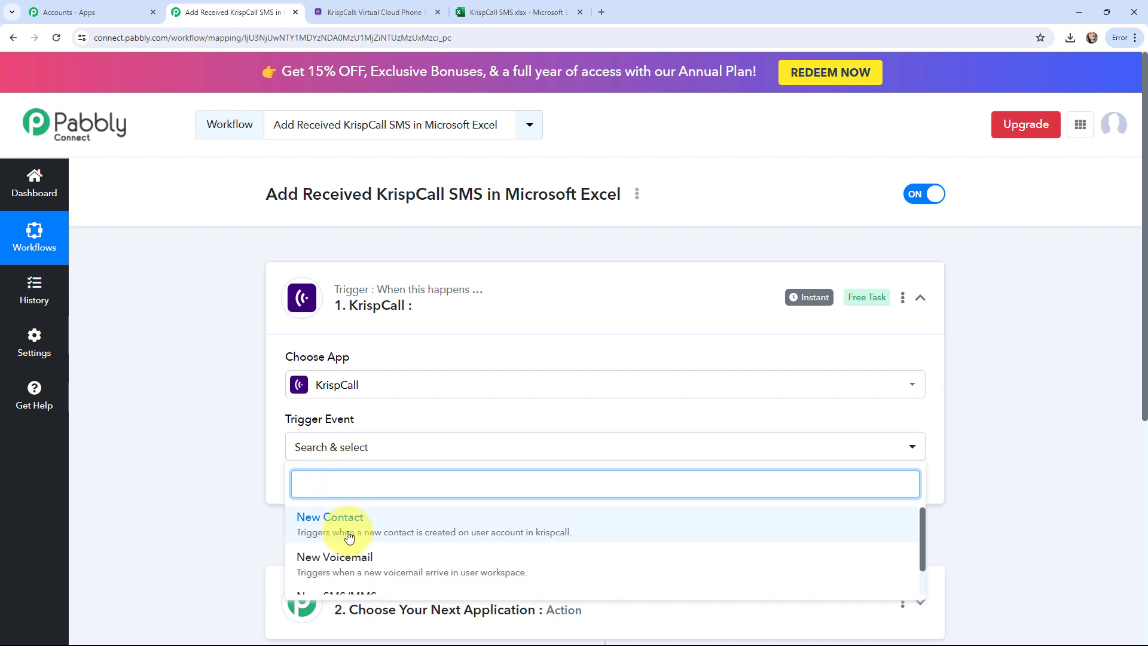
scroll(346, 556, down, 2)
click(347, 557)
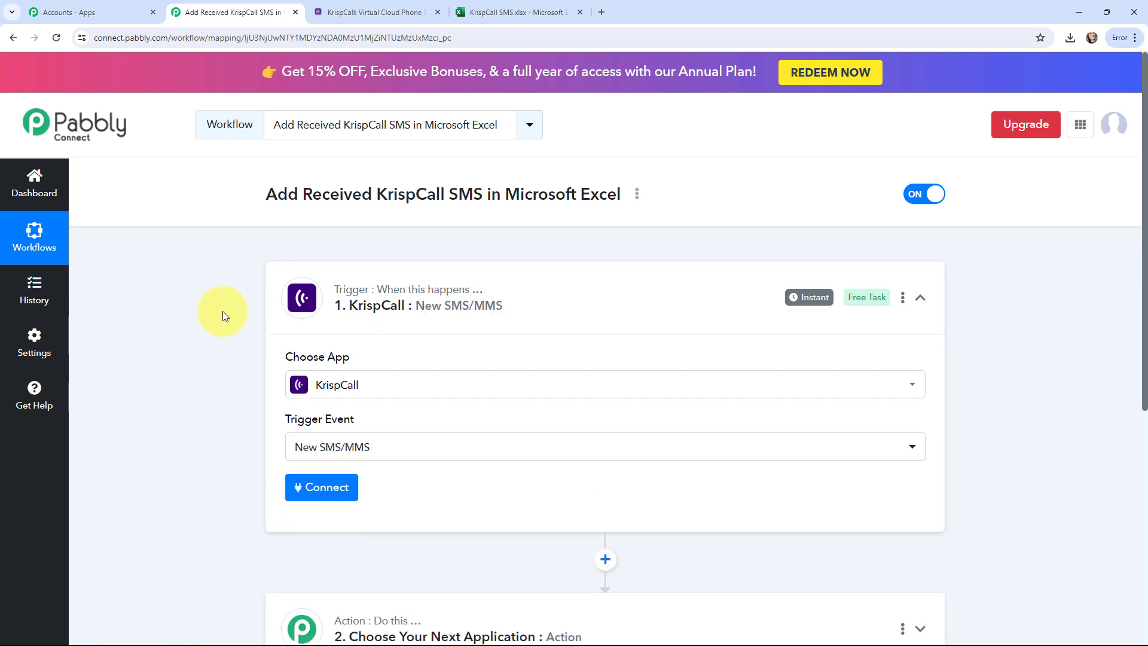
click(278, 280)
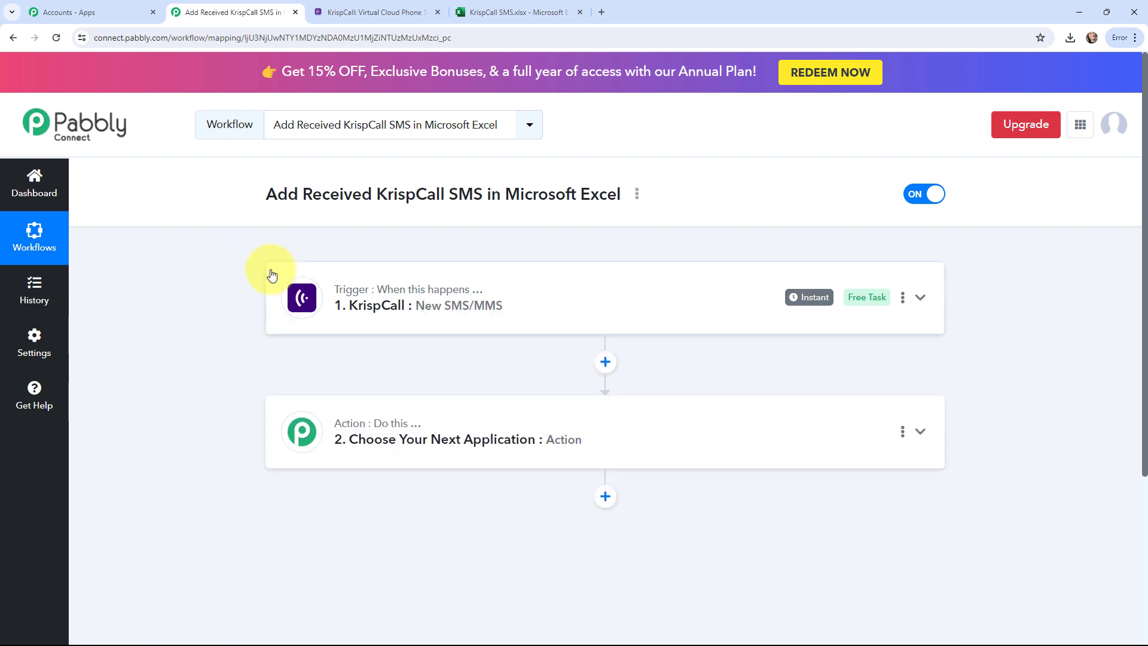
Set the workflow's action to Microsoft Excel with the Add Row To Worksheet (My Drive/Site Items) event
click(295, 408)
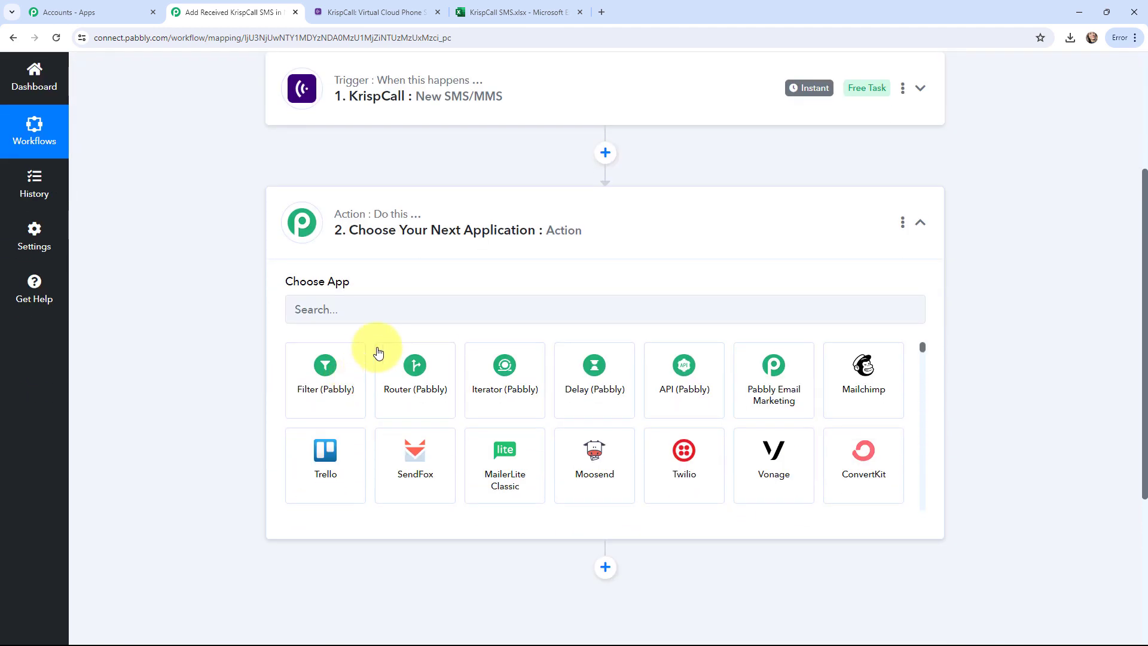
click(385, 313)
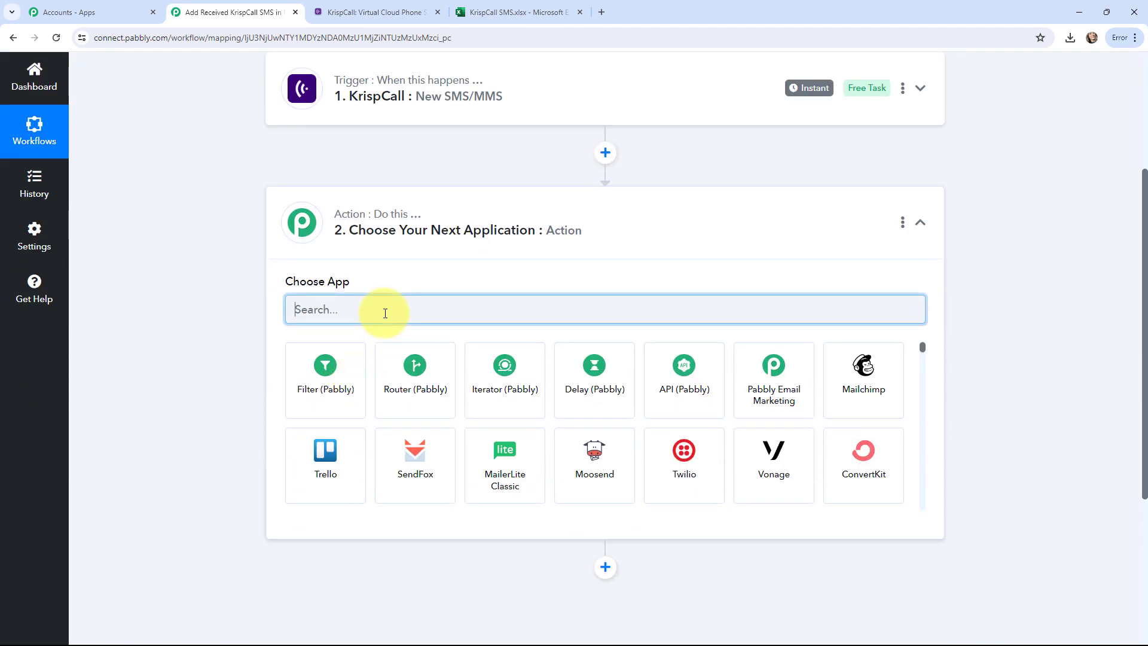
text(microsoft e)
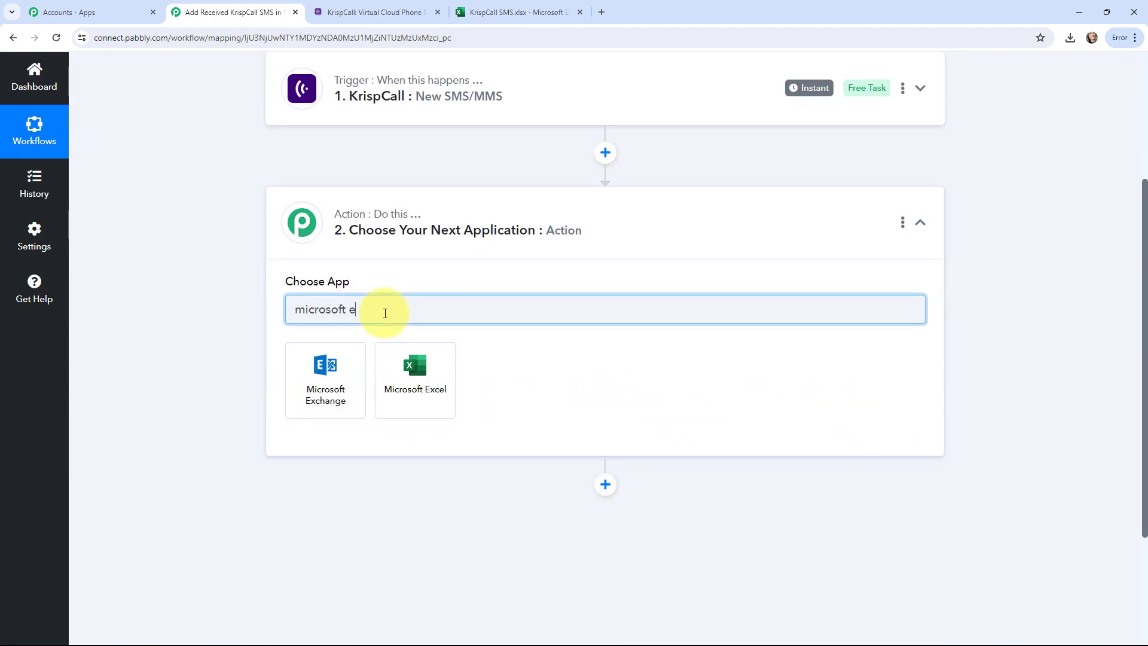
text(xce)
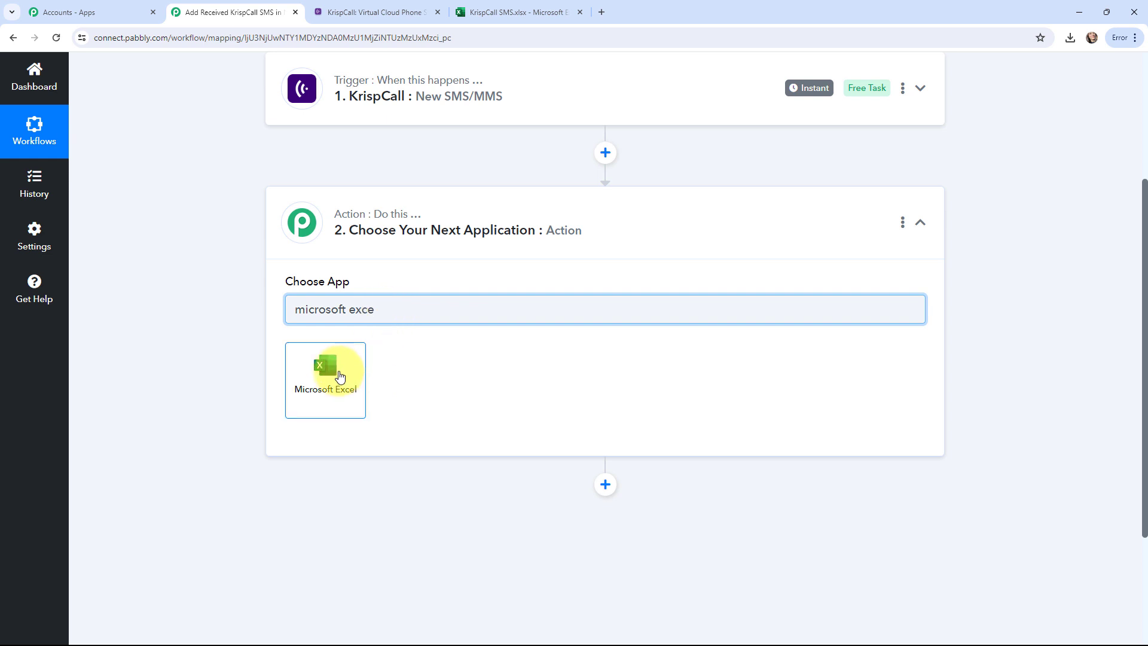
click(339, 376)
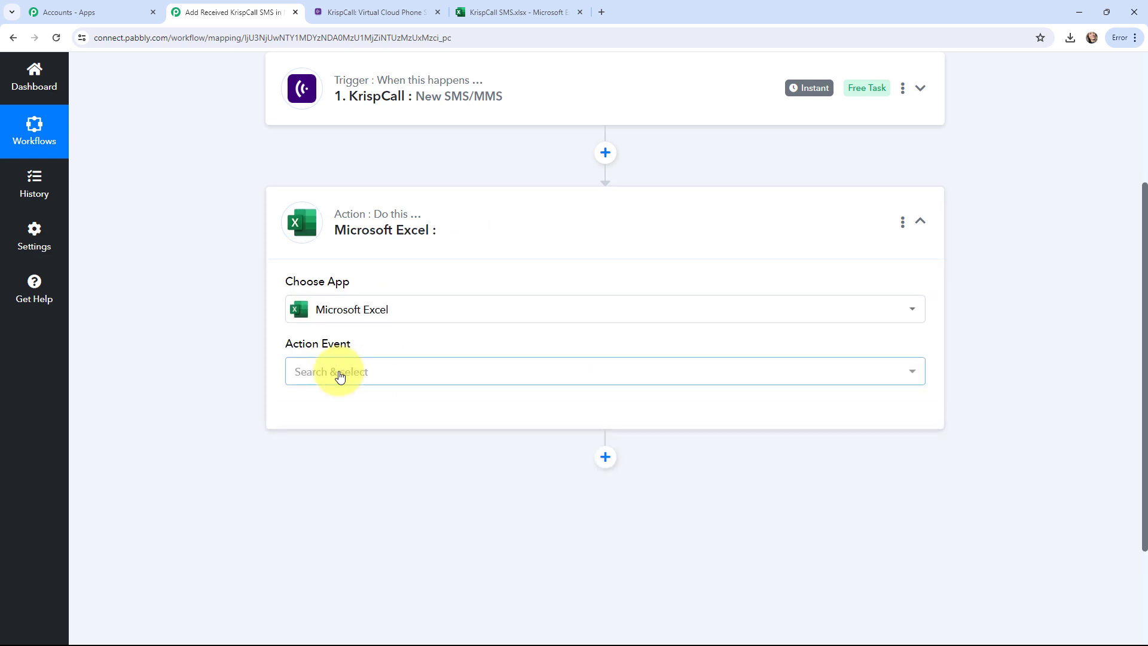
click(339, 372)
click(331, 276)
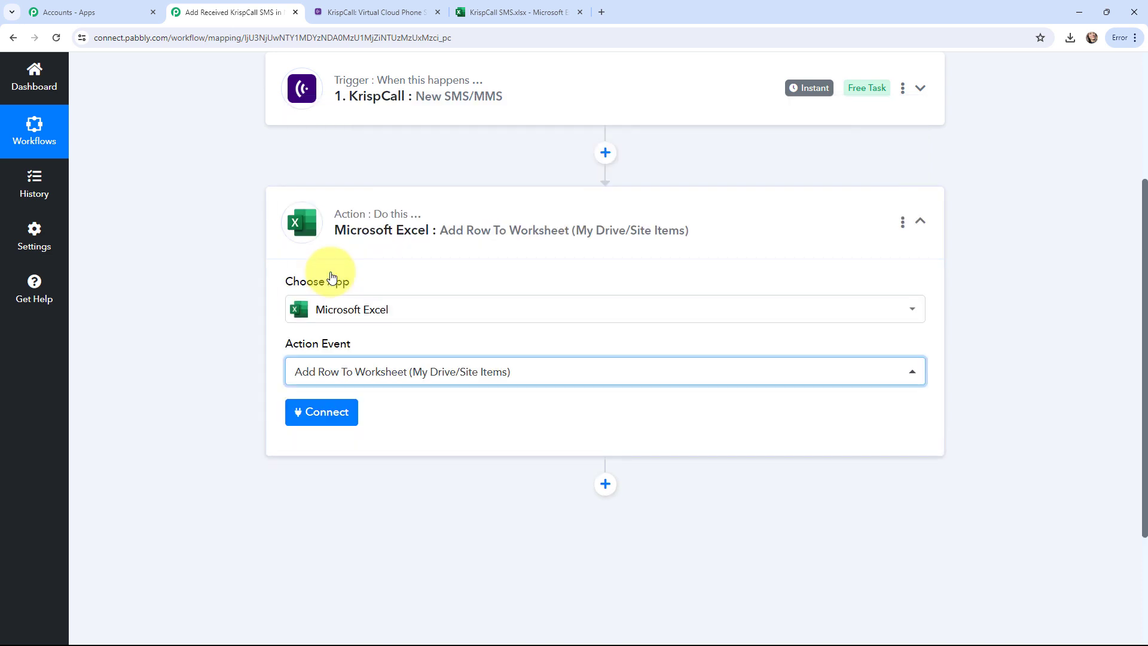
click(278, 232)
scroll(179, 319, up, 4)
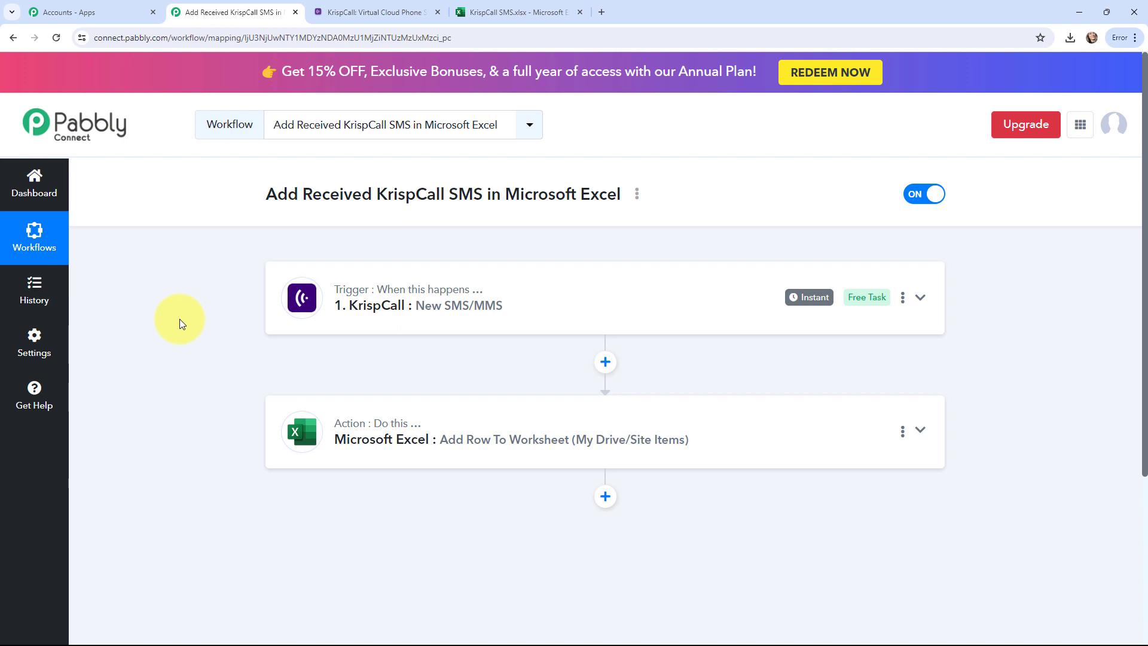
Start adding a new KrispCall connection for the New SMS/MMS trigger
click(285, 296)
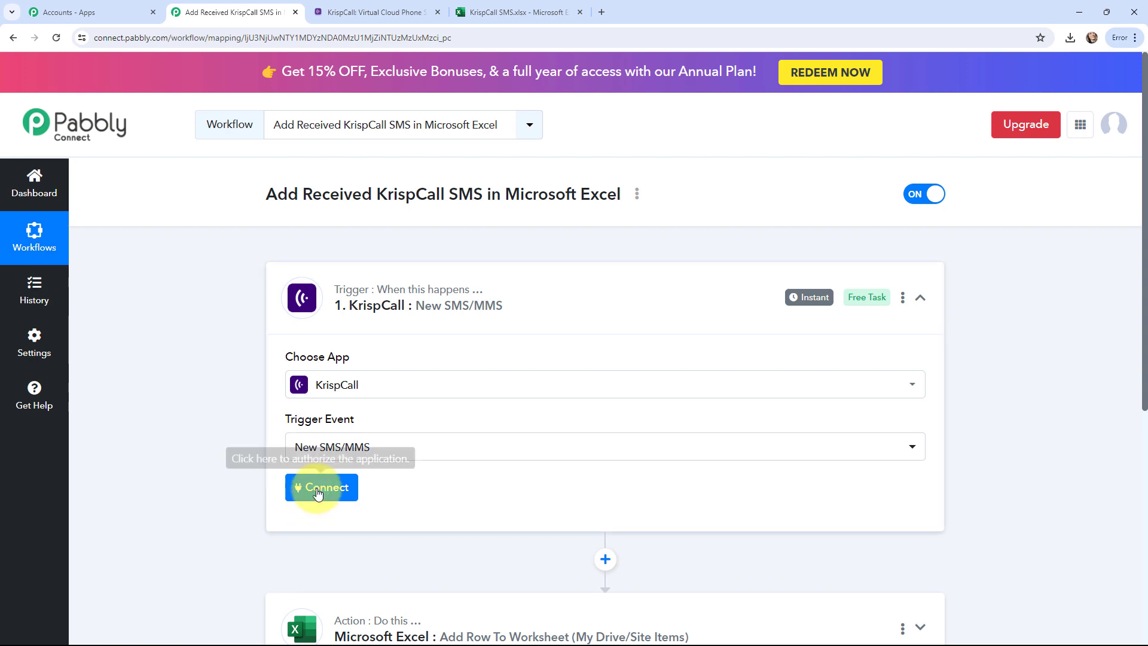
click(317, 492)
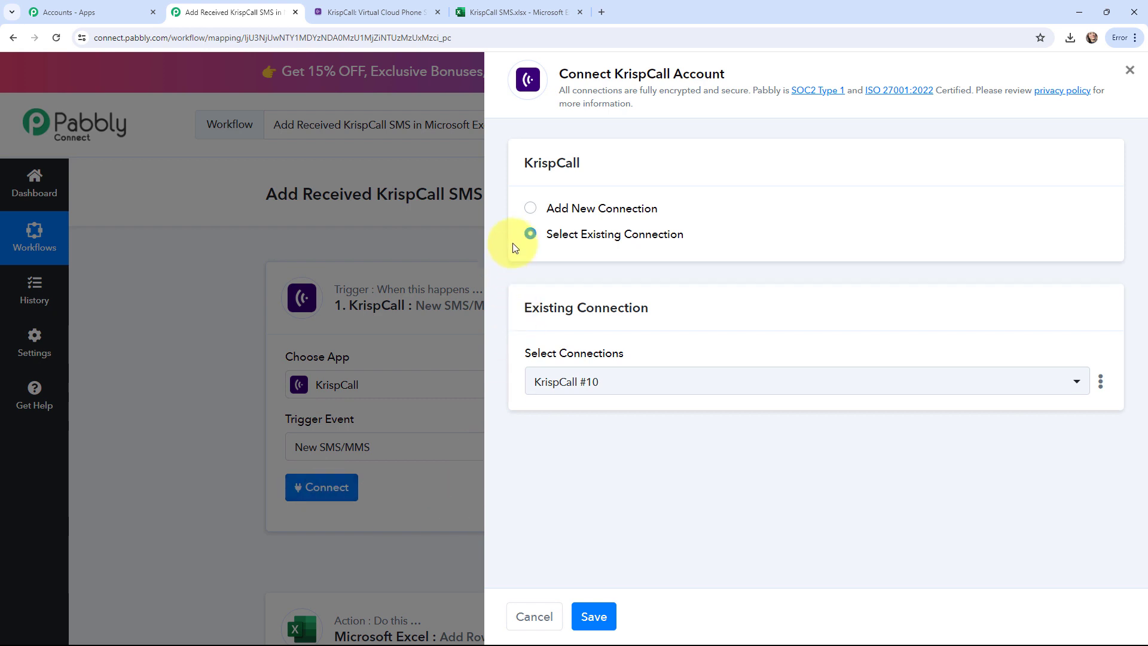
click(531, 209)
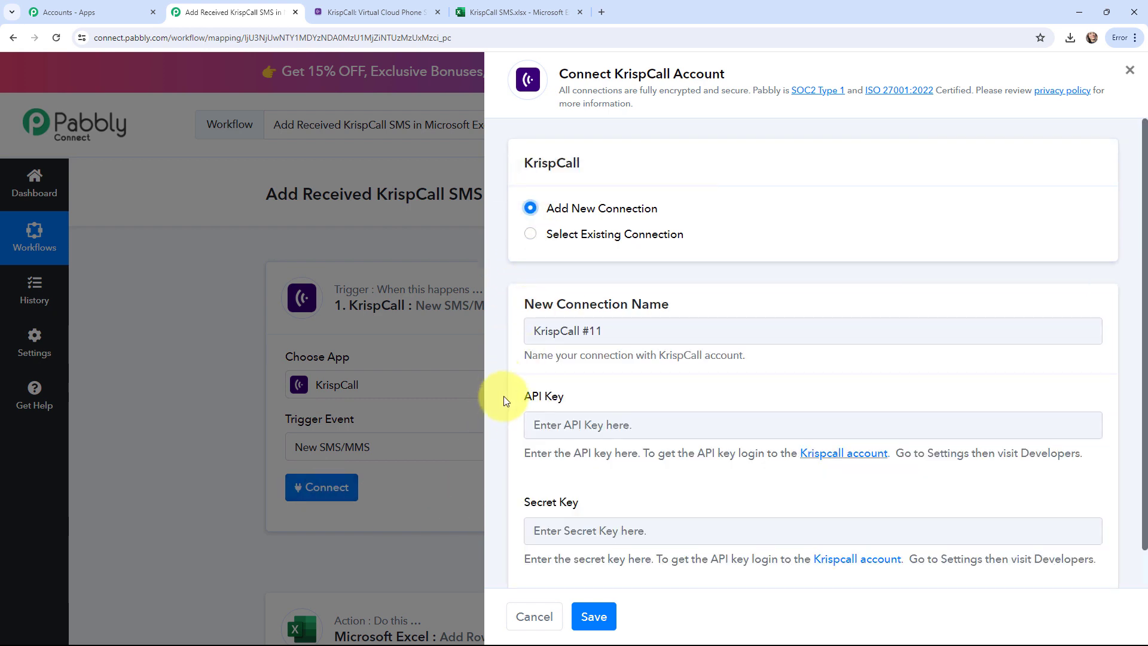
scroll(504, 396, down, 1)
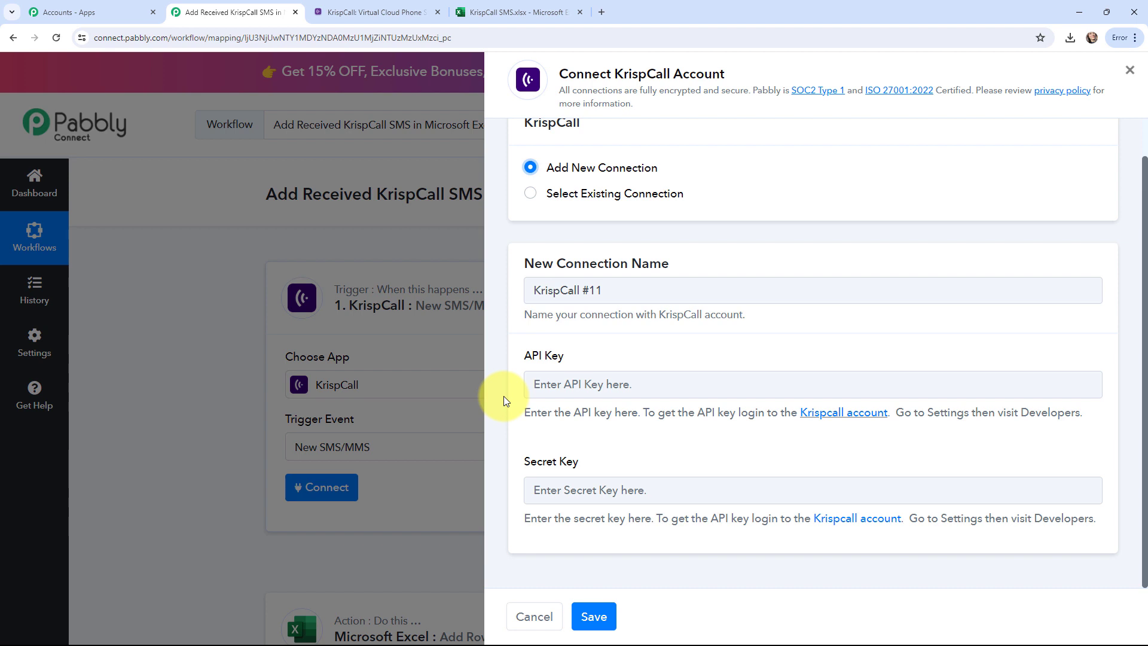
Copy the API key and secret key from KrispCall's developer settings into the new Pabbly Connect connection and save it
key(ctrl+Tab)
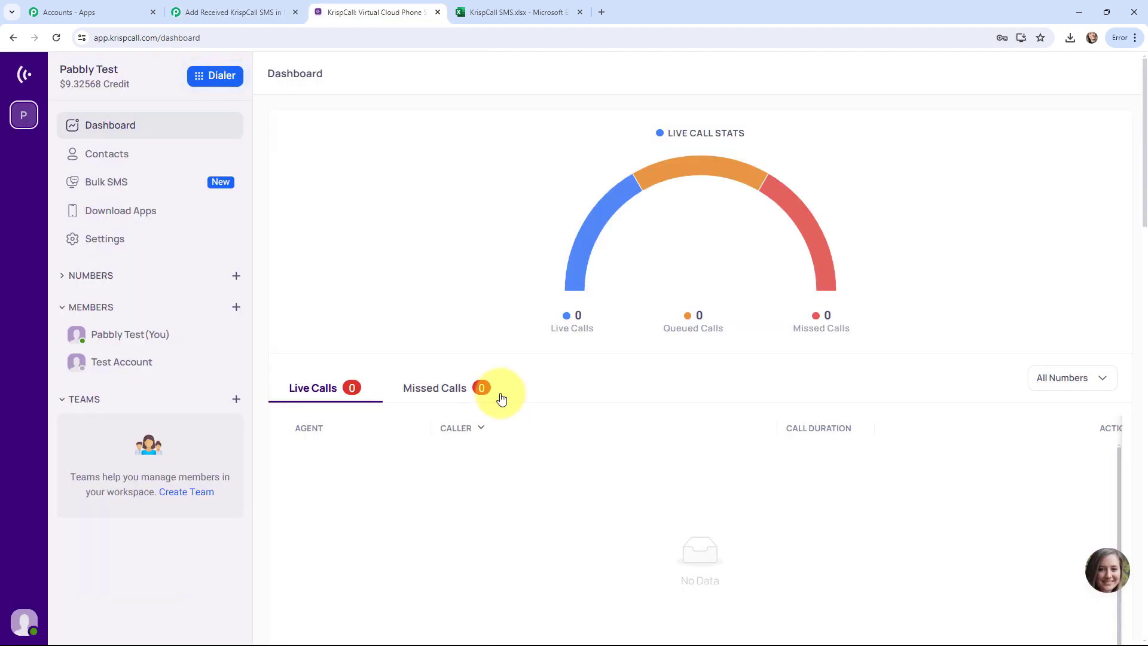
click(145, 245)
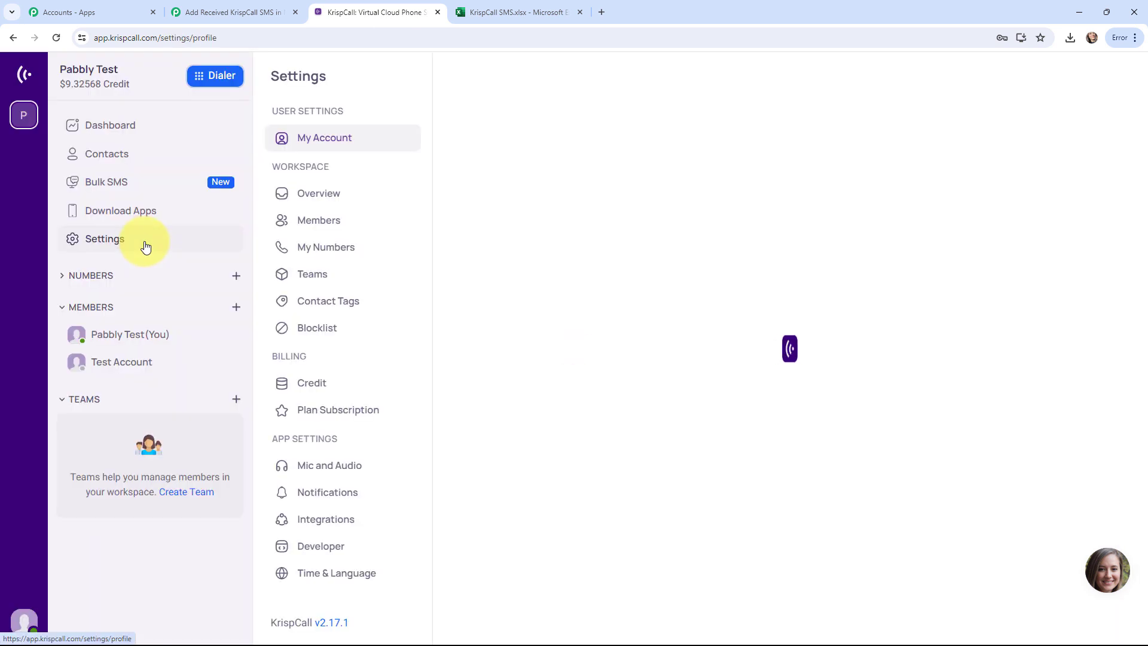
click(321, 559)
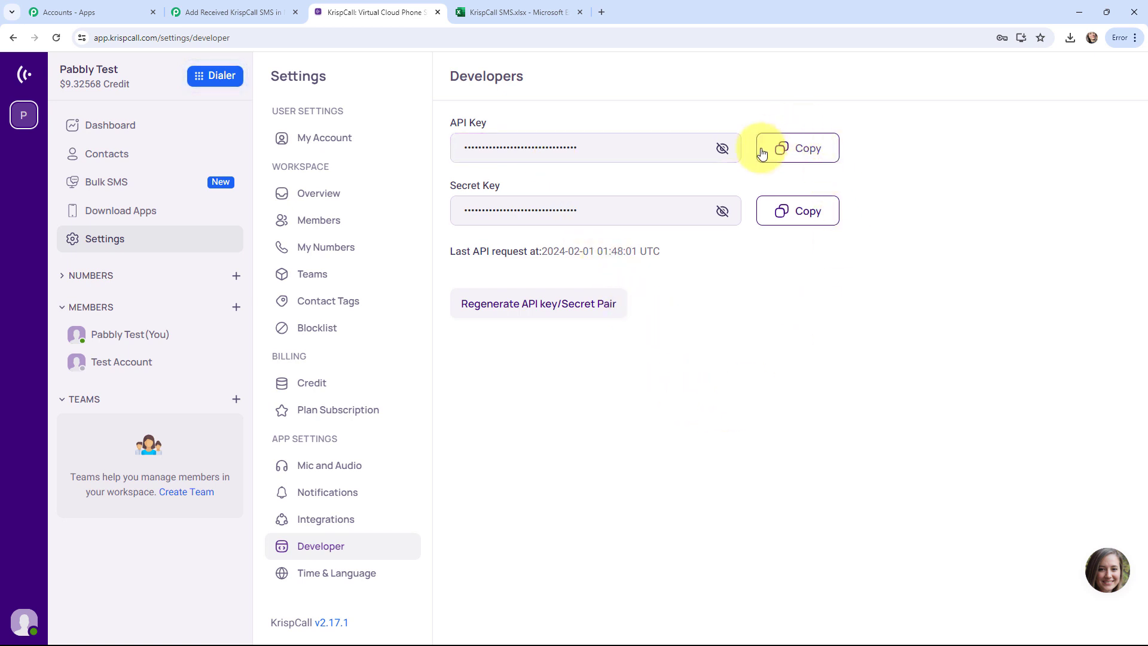
click(277, 5)
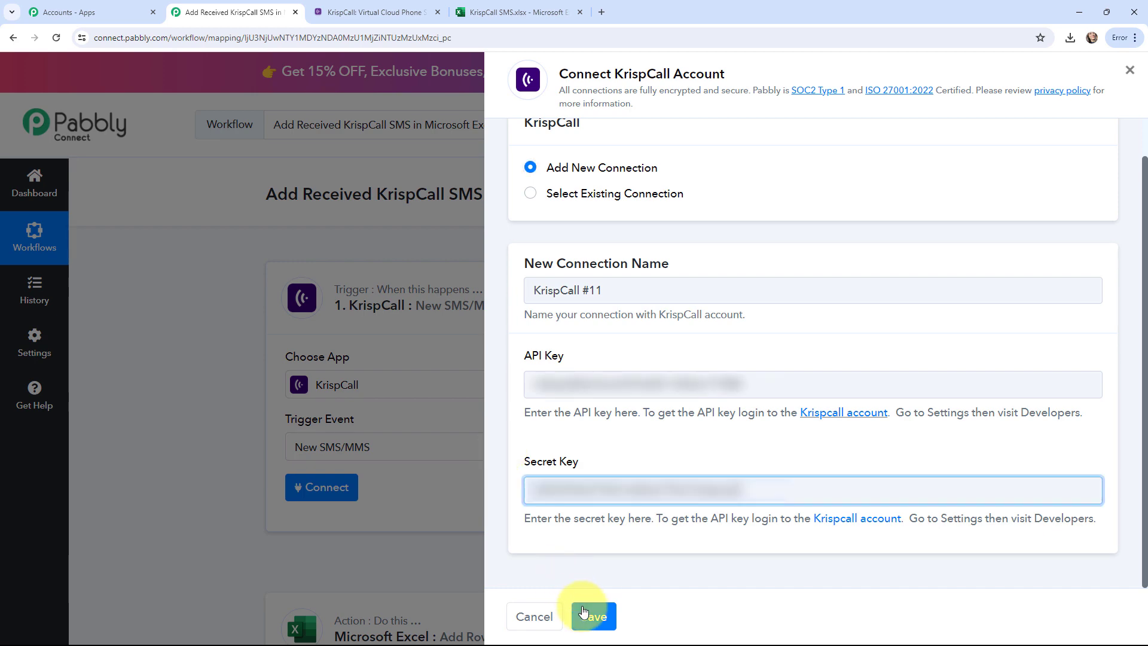
click(586, 615)
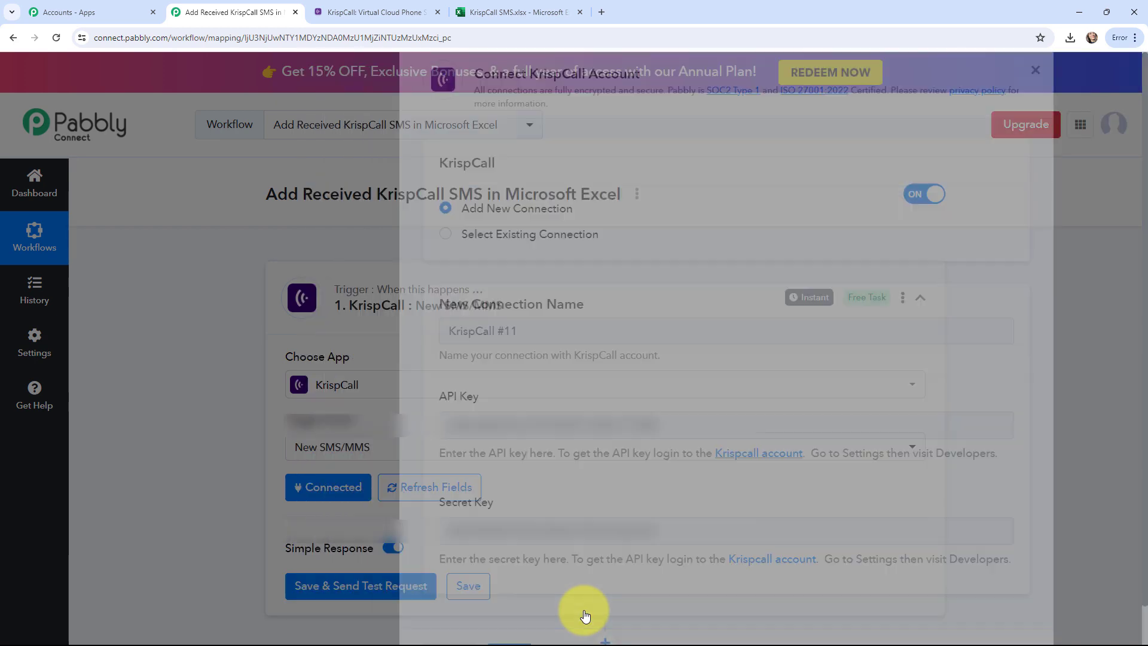
scroll(185, 348, down, 2)
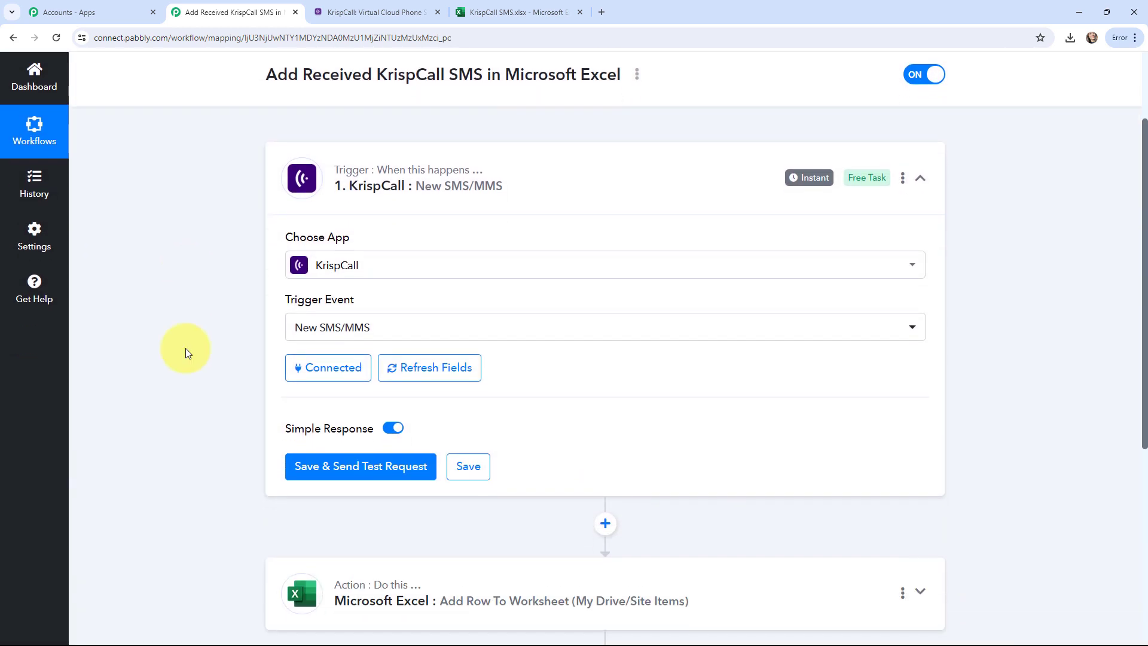
Send a test request for the KrispCall New SMS/MMS trigger and capture an SMS received in KrispCall as its response
click(324, 474)
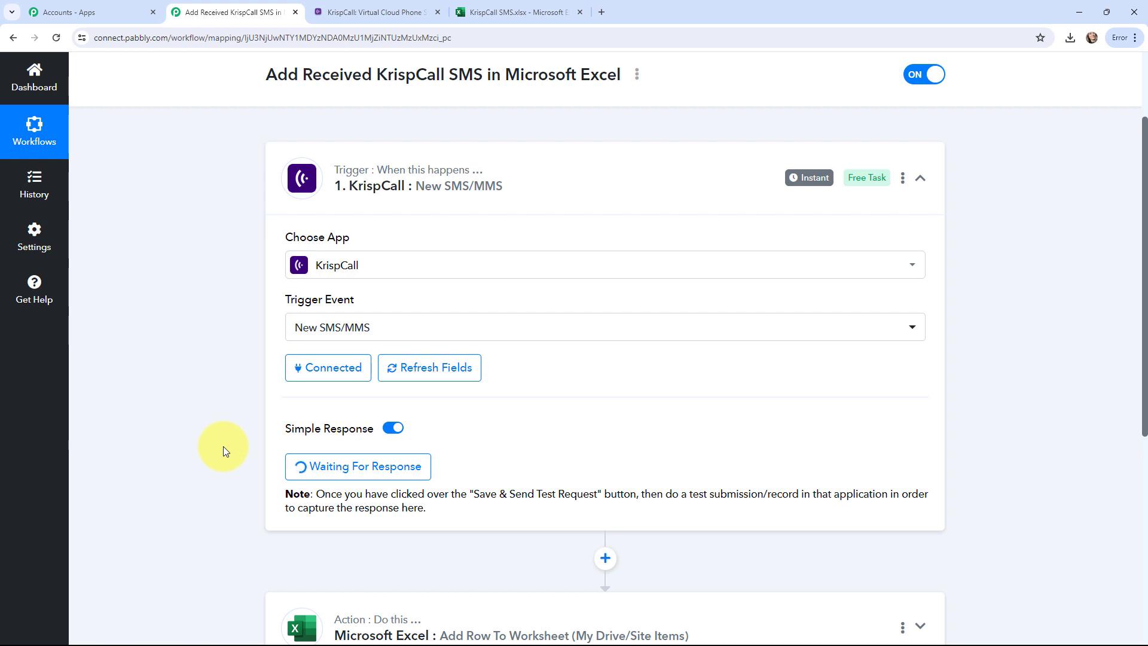
key(alt+Tab)
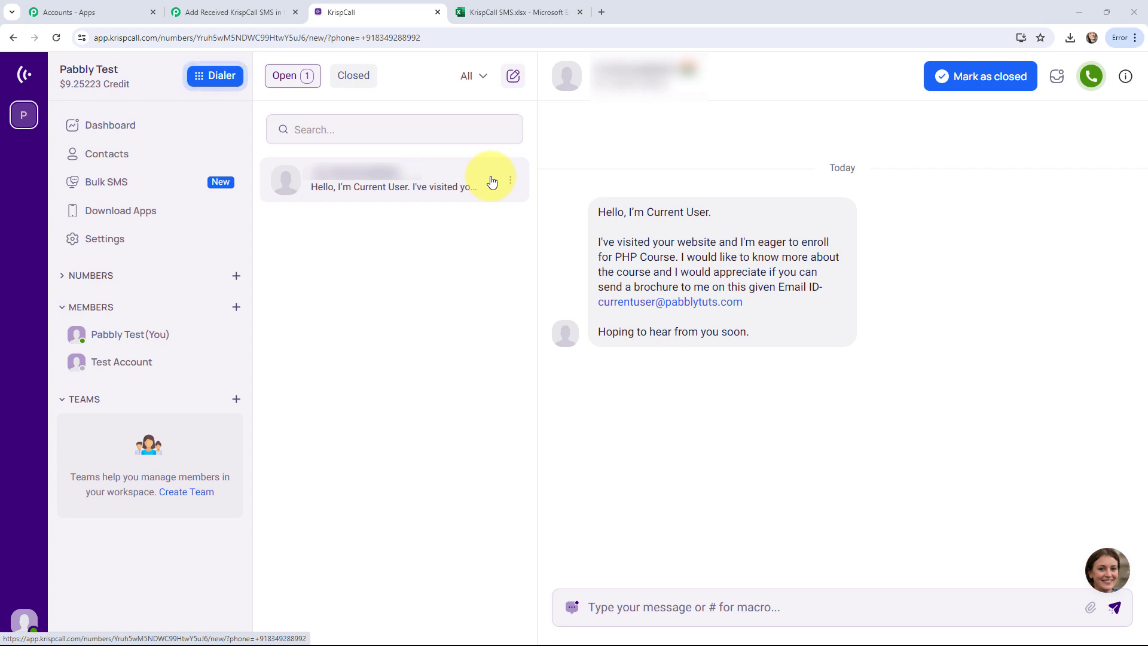
click(214, 6)
scroll(177, 260, down, 3)
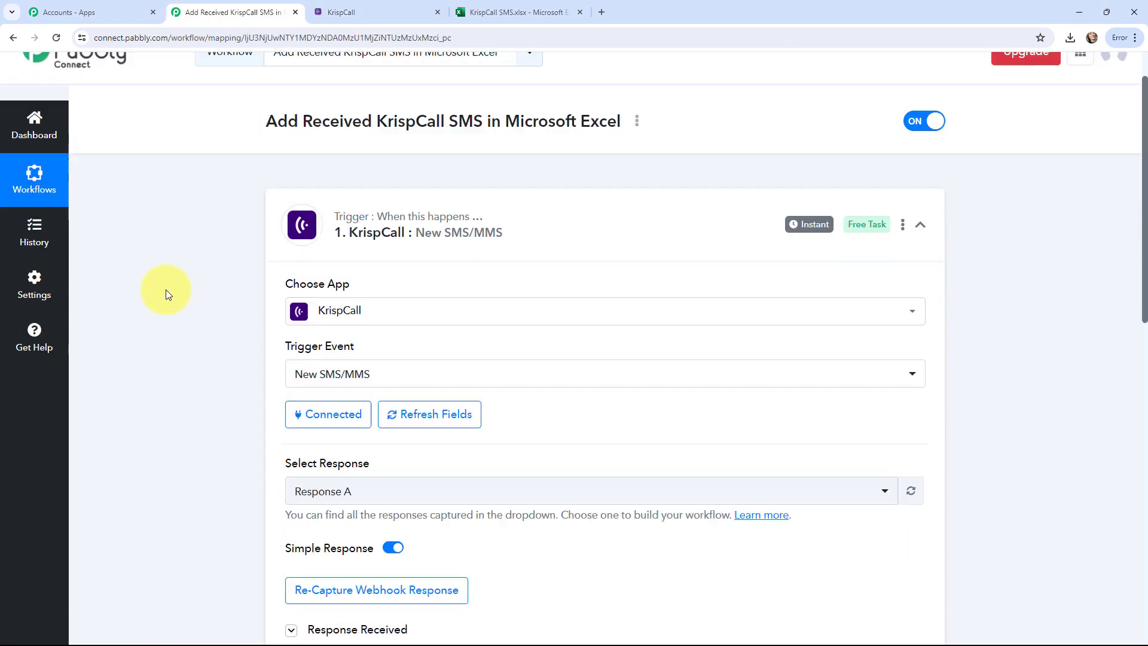
scroll(182, 264, down, 6)
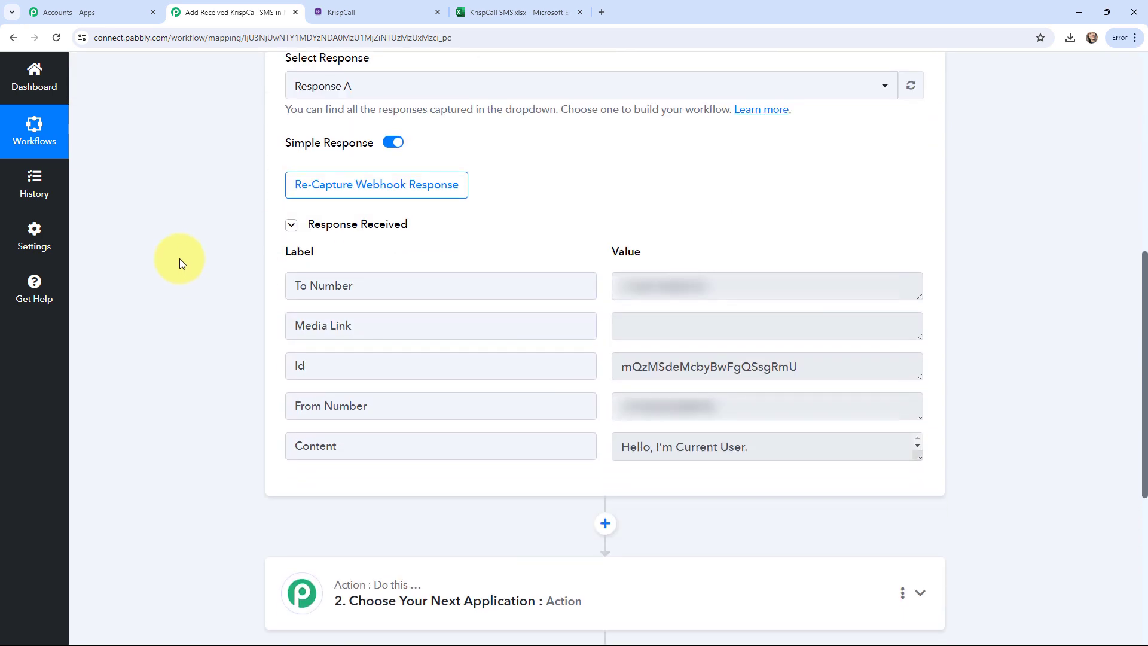
Examine the captured KrispCall response's To Number, Id, From Number and full Content values, and the trigger's Instant label
drag(617, 285, 708, 287)
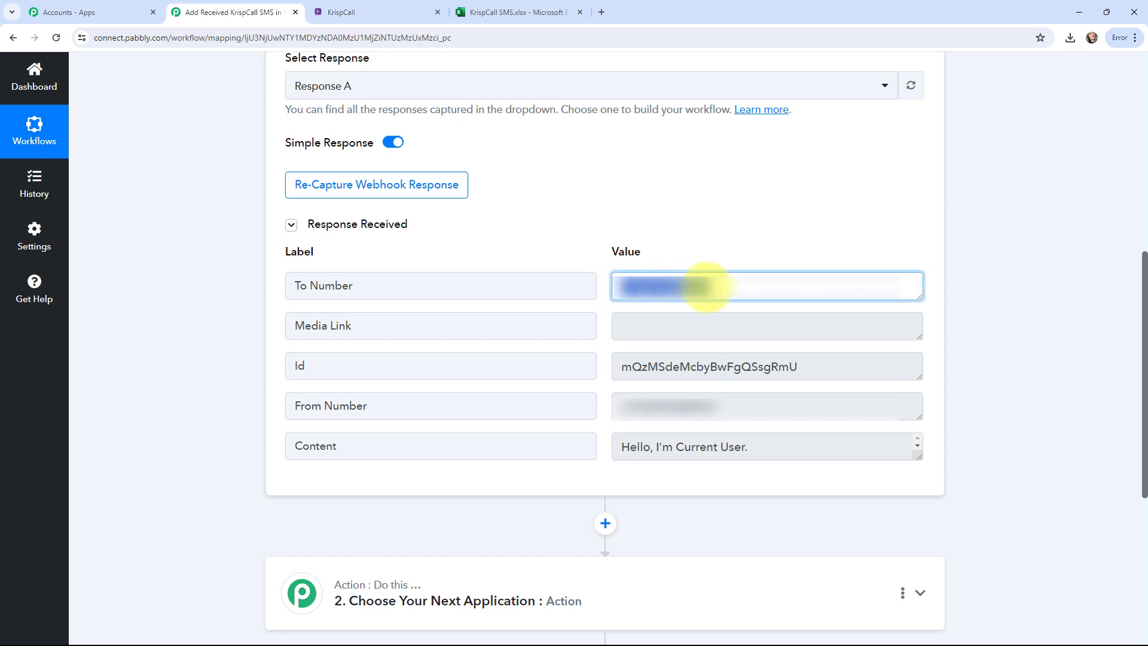
click(627, 367)
drag(627, 367, 730, 392)
mouse_move(622, 408)
mouse_down()
mouse_move(749, 406)
mouse_move(615, 405)
mouse_up()
drag(916, 456, 914, 600)
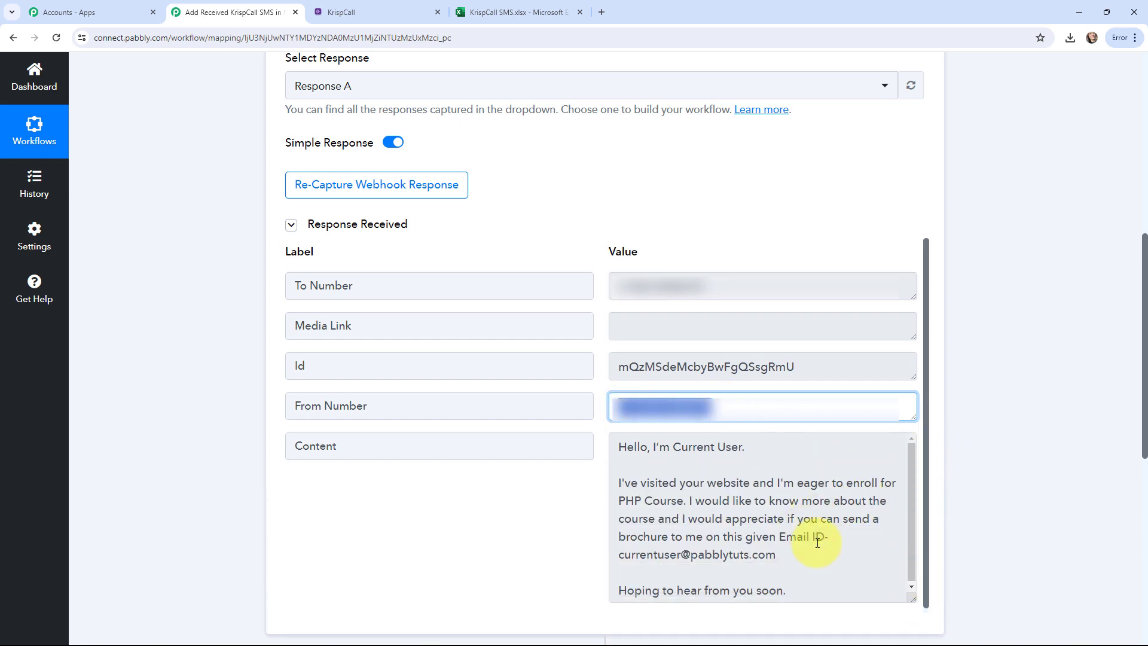
click(976, 468)
scroll(986, 460, up, 8)
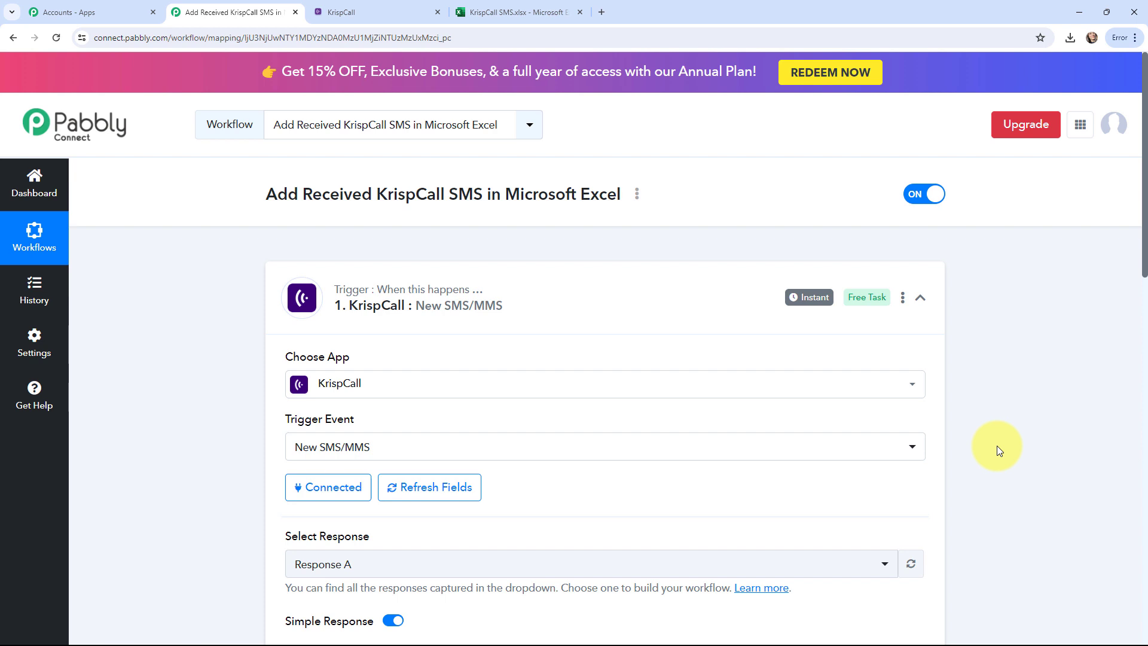
mouse_move(811, 302)
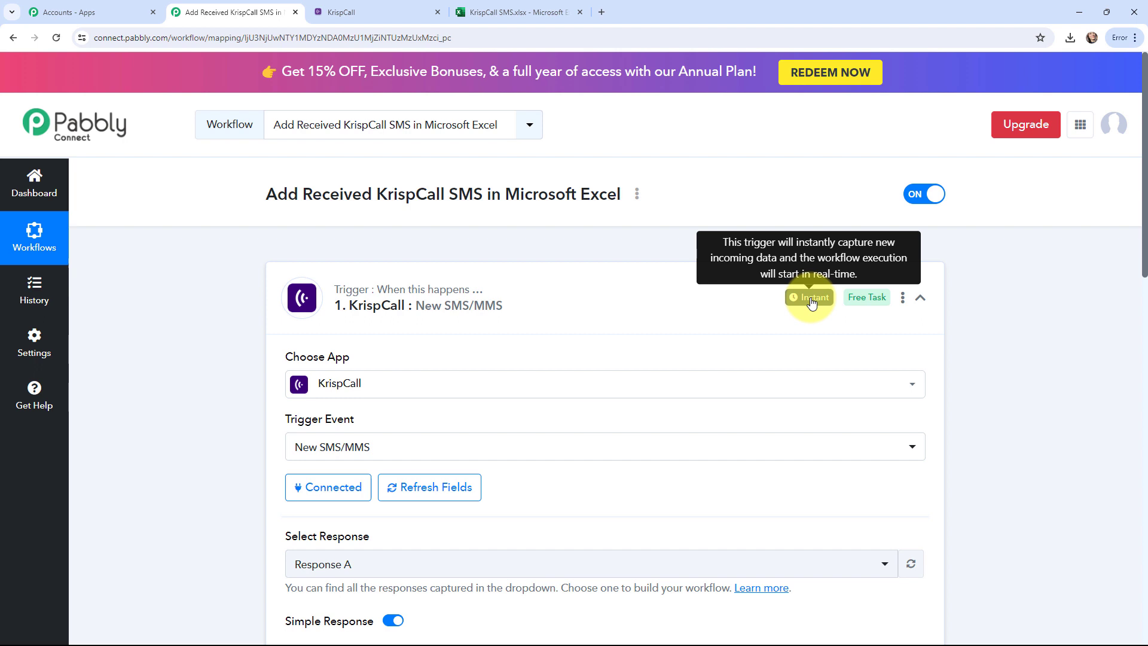
Collapse the KrispCall trigger and authorize a new Microsoft Excel connection for the Add Row To Worksheet action, accepting the requested permissions
click(278, 272)
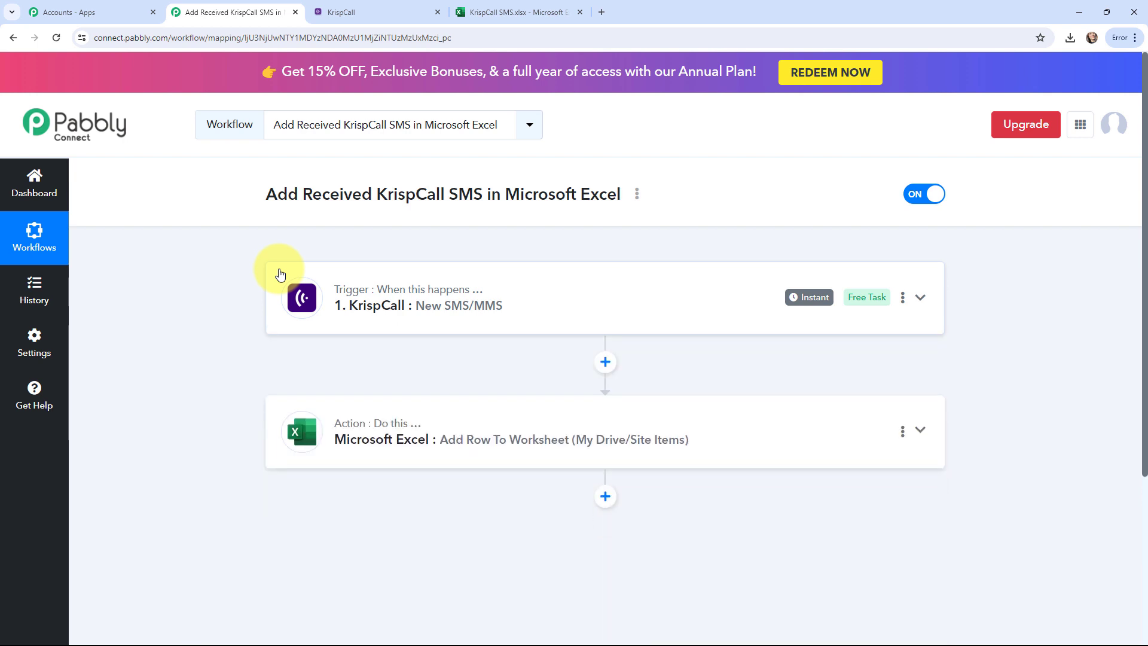
click(275, 422)
scroll(209, 311, down, 3)
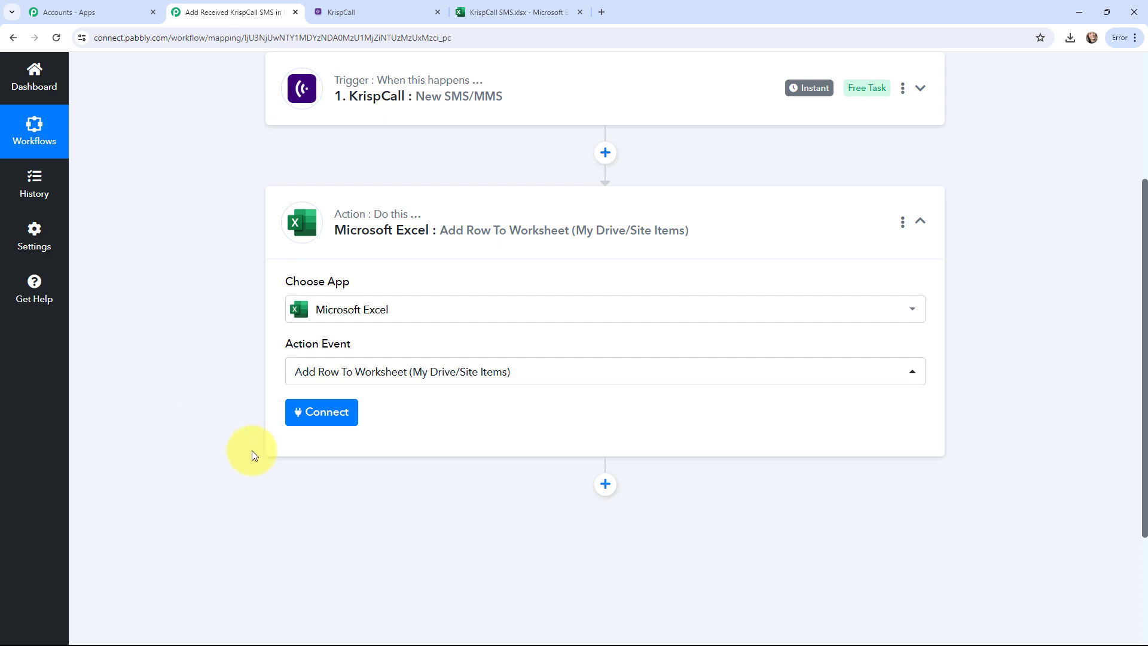
click(333, 408)
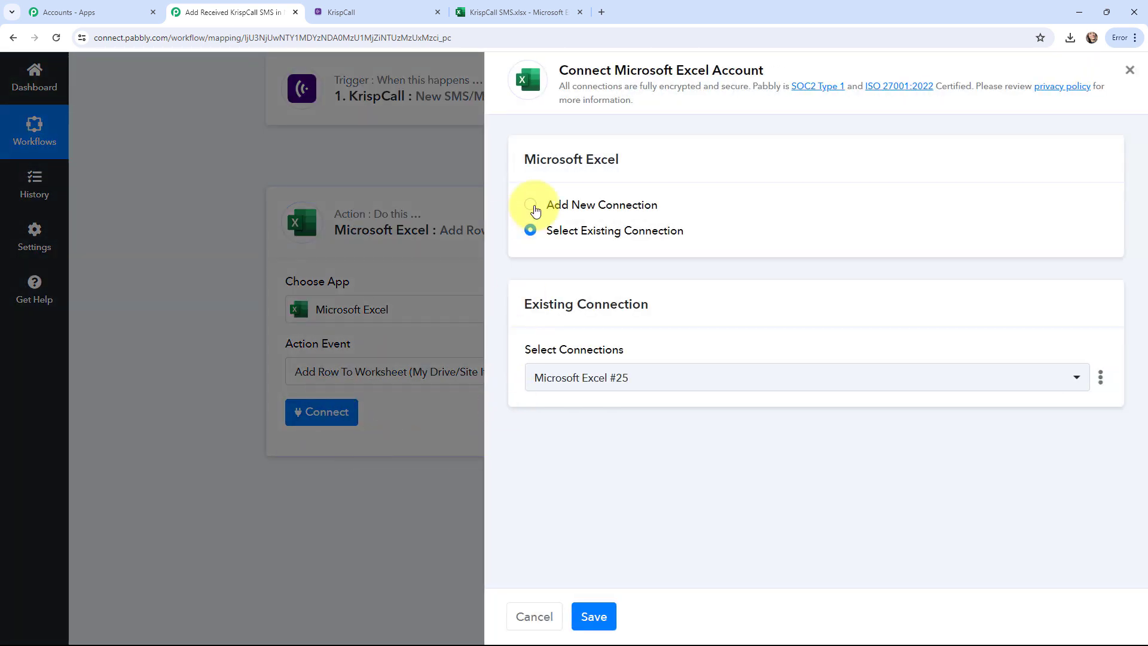
click(534, 207)
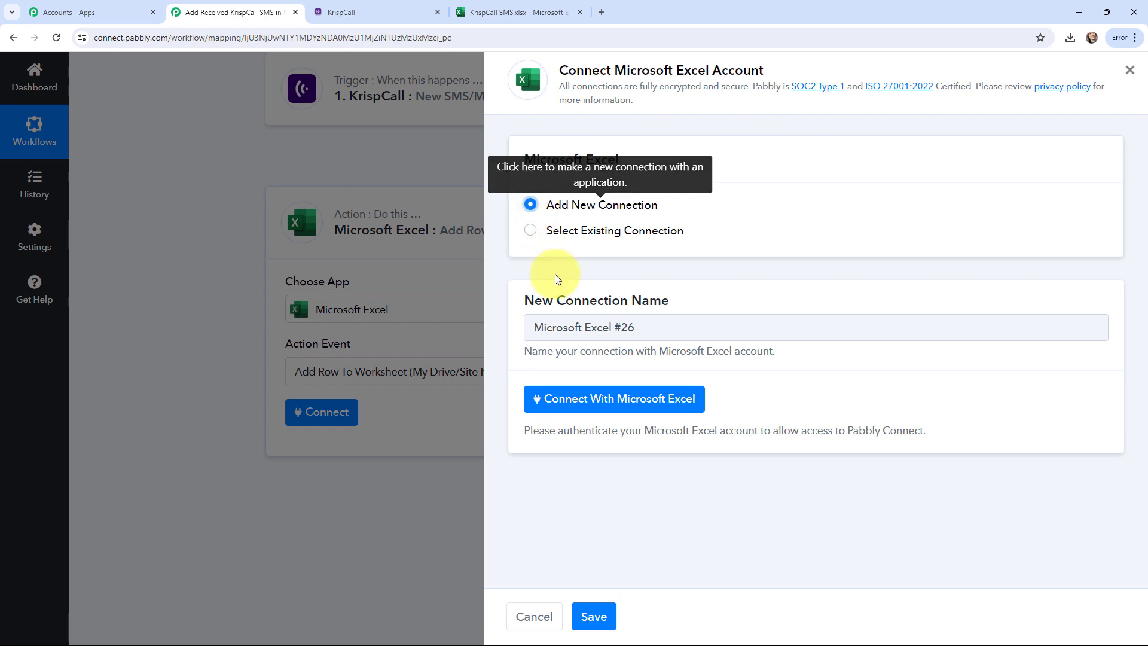
click(574, 406)
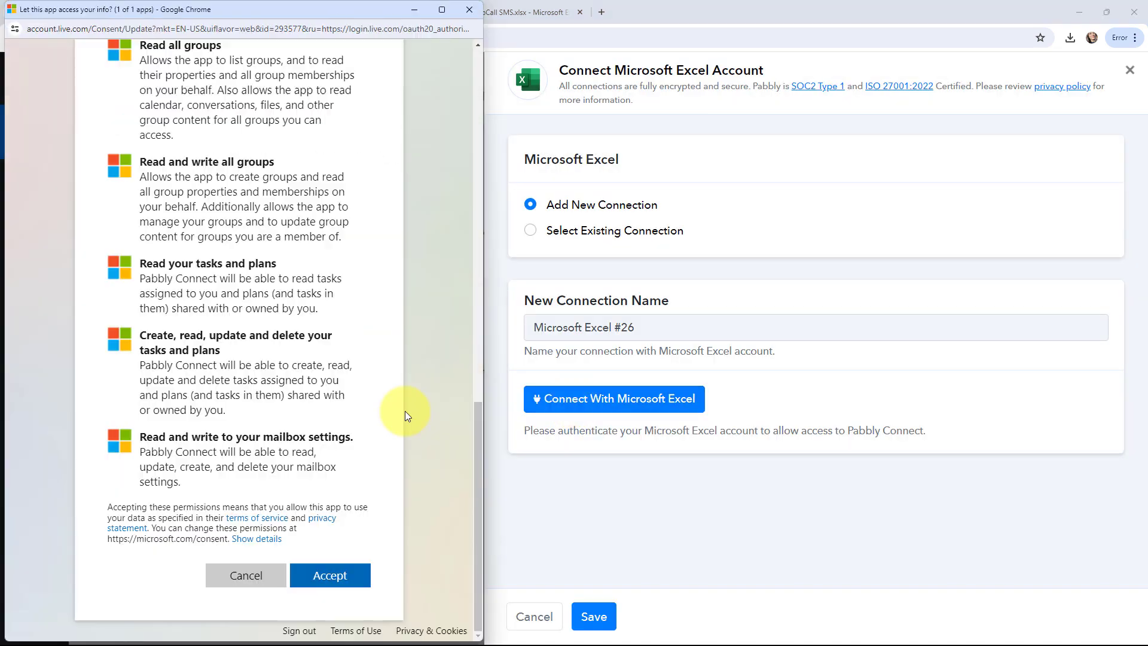
click(328, 576)
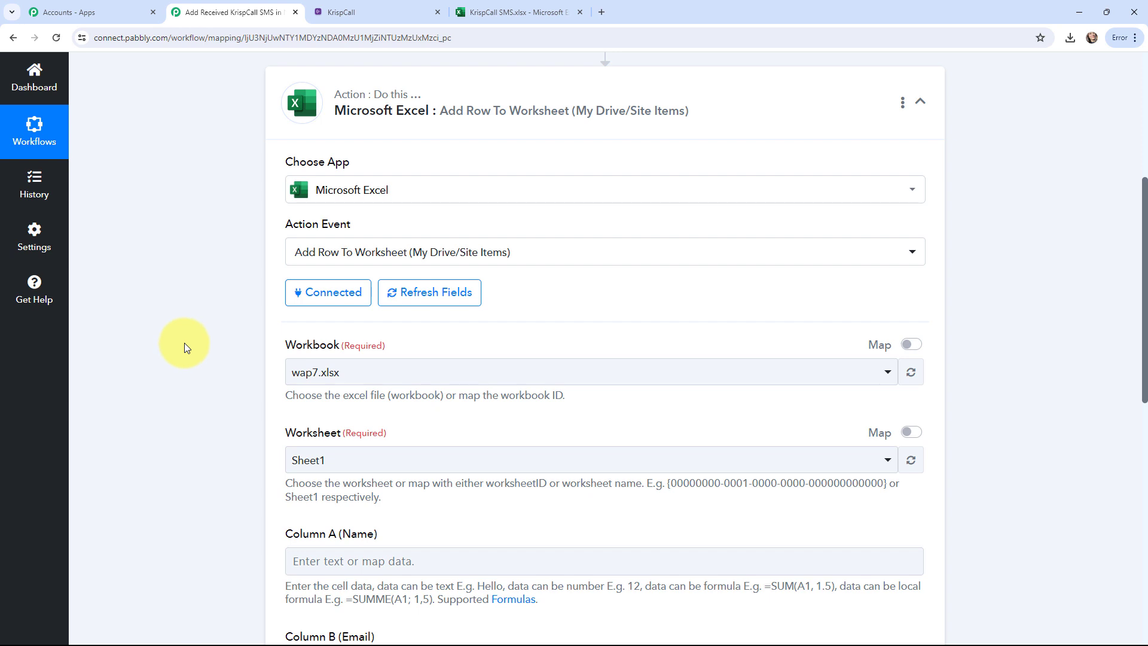
Check the column headings in the KrispCall SMS spreadsheet and set the Excel action's workbook to KrispCall SMS.xlsx
click(465, 12)
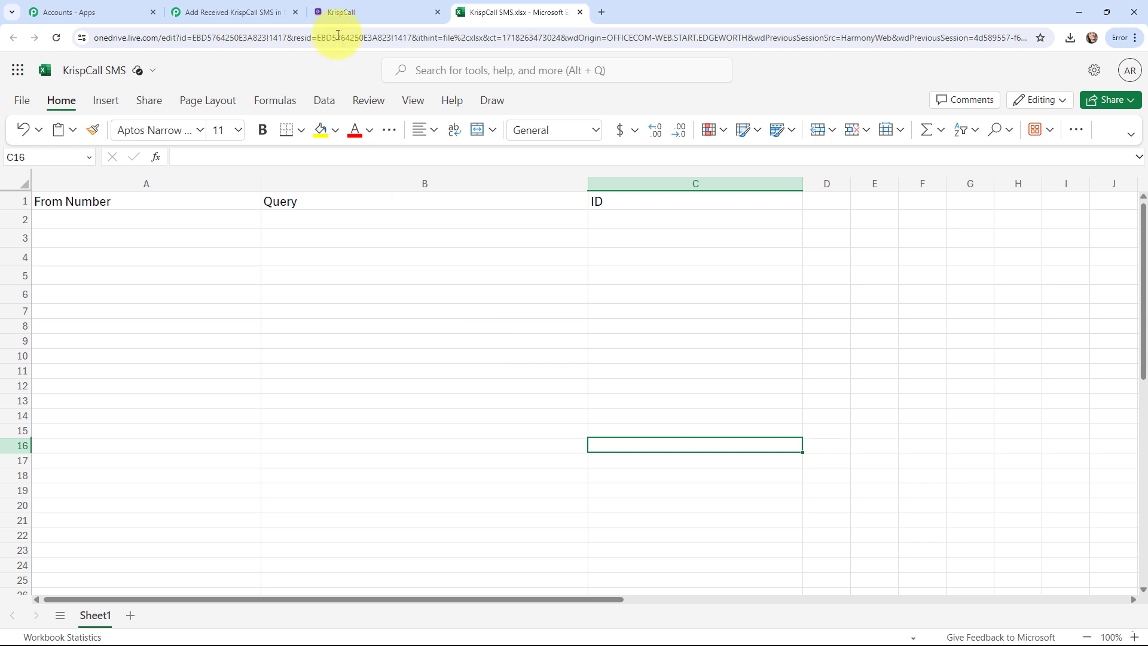
click(230, 12)
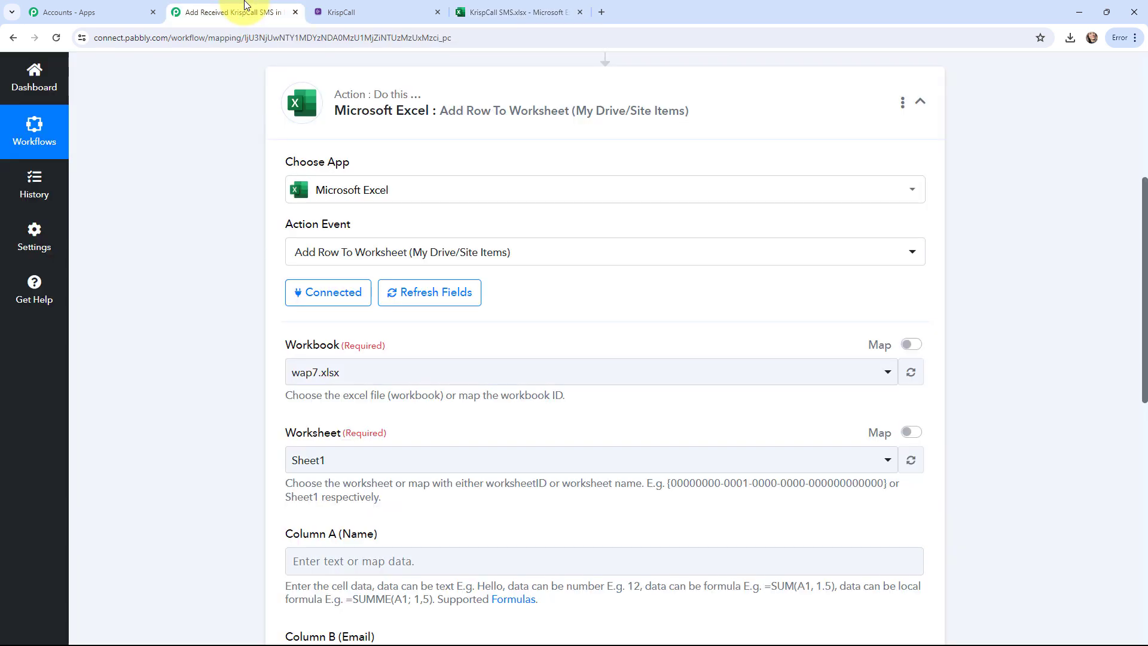
click(344, 373)
text(kr)
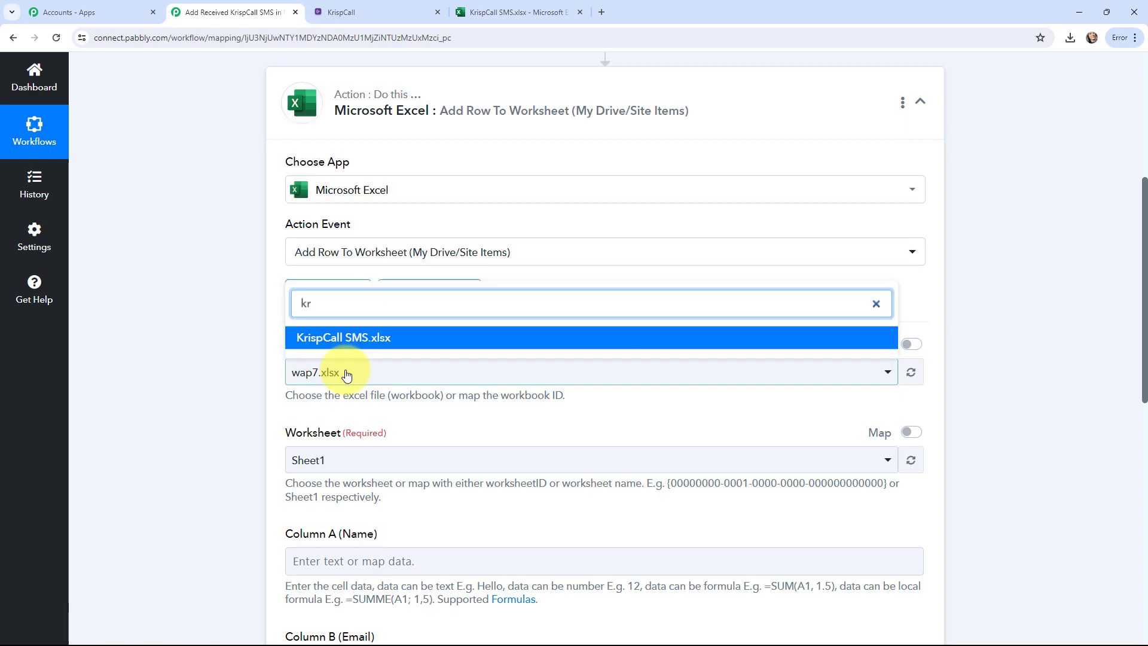
click(351, 338)
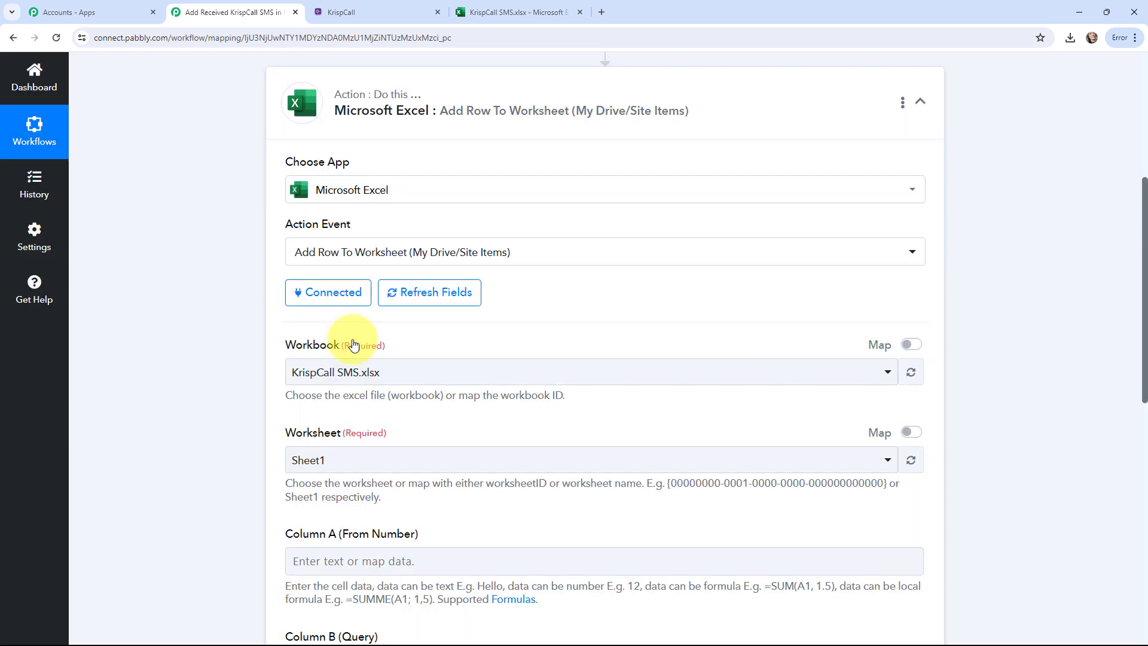
Map Column A (From Number) to the From Number value from the KrispCall trigger response
scroll(214, 401, down, 3)
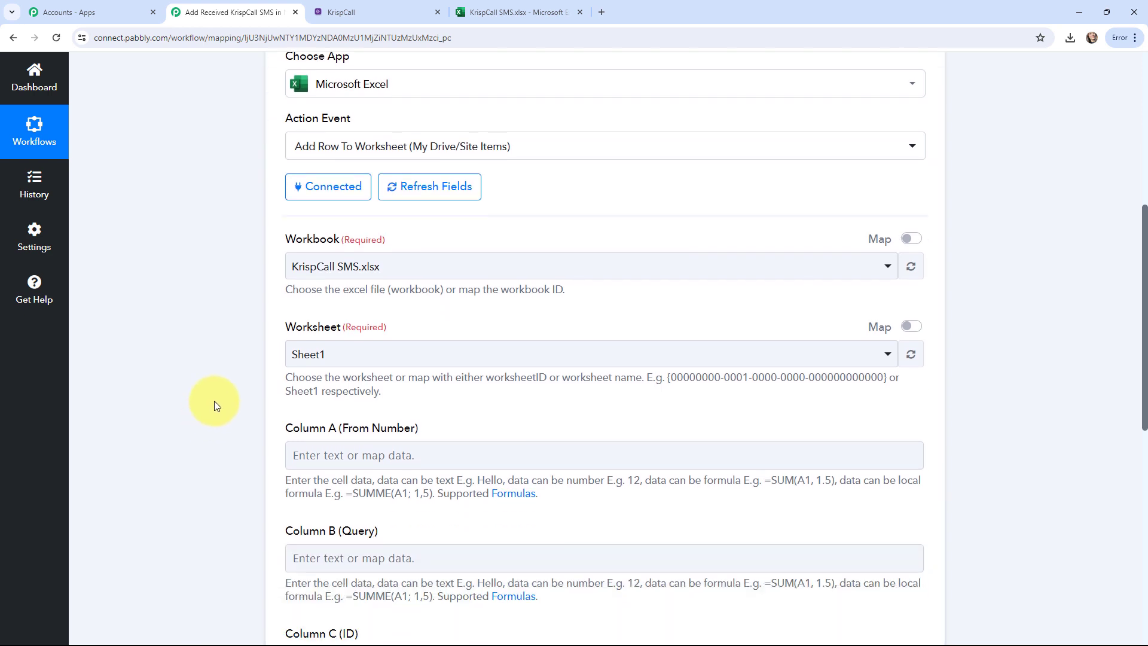
scroll(214, 406, down, 1)
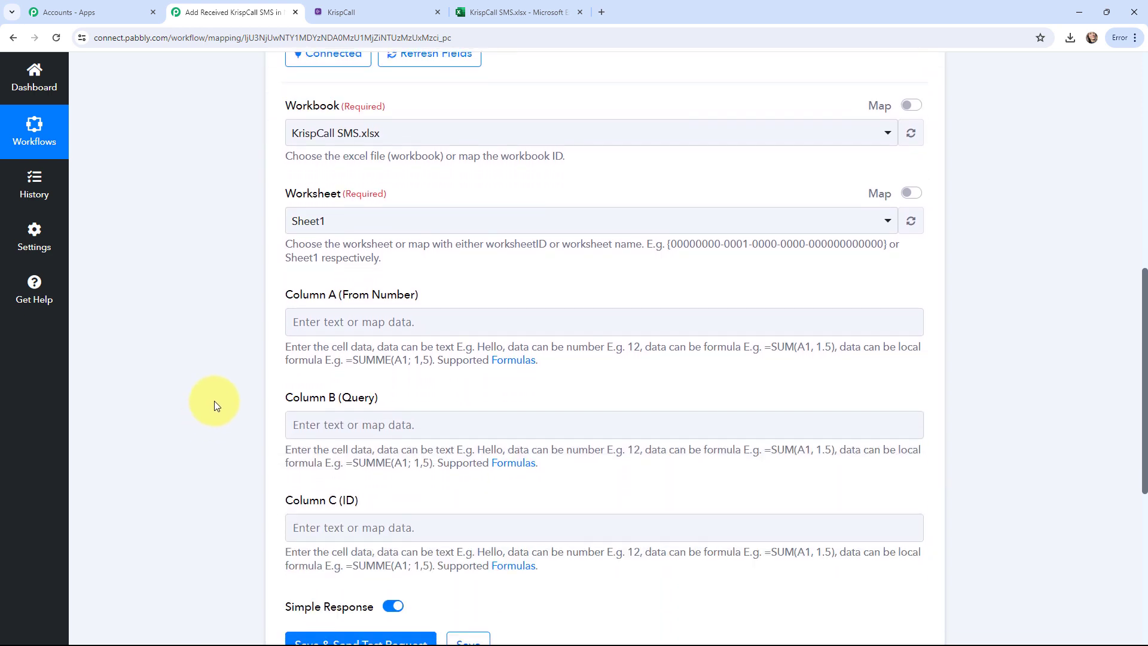
click(328, 322)
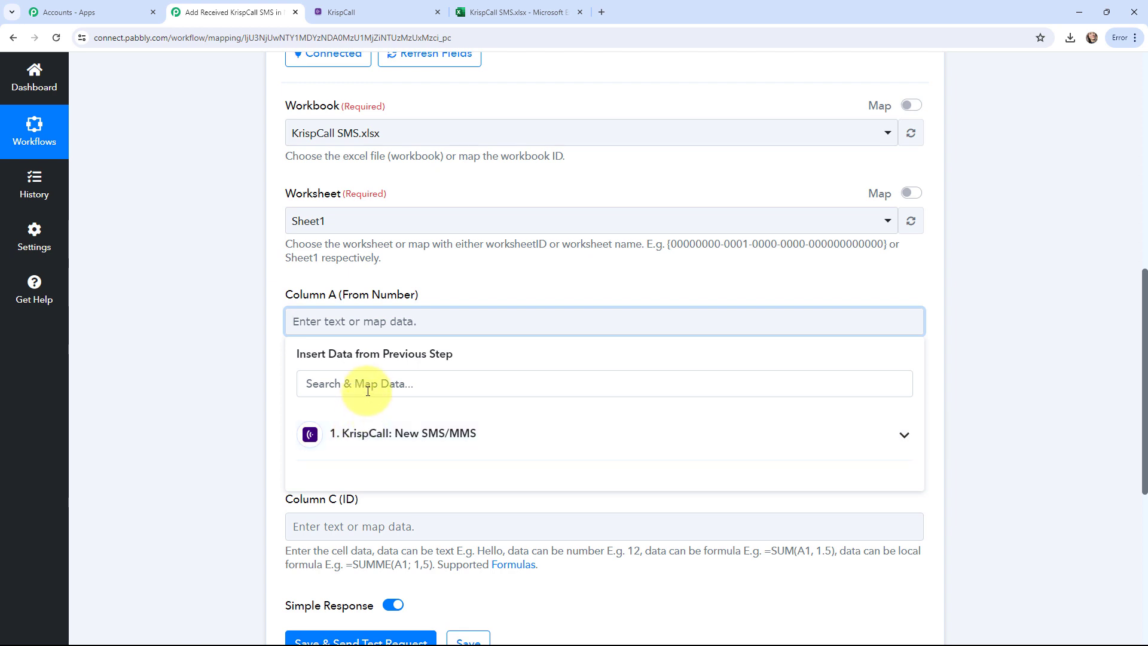
text(fr)
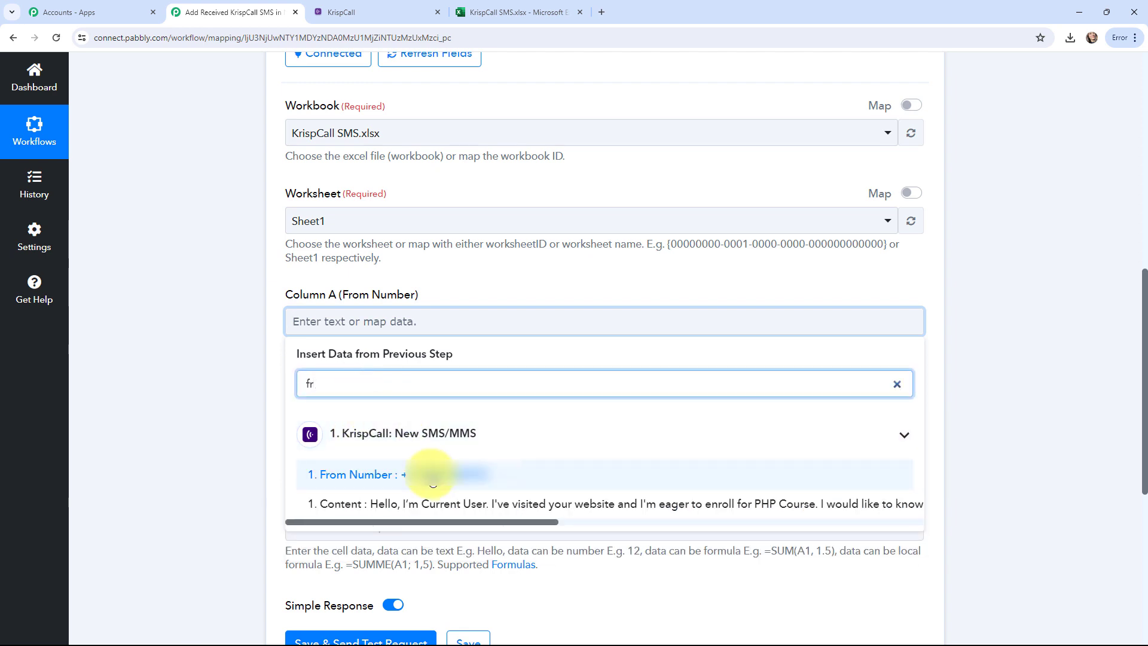
click(435, 478)
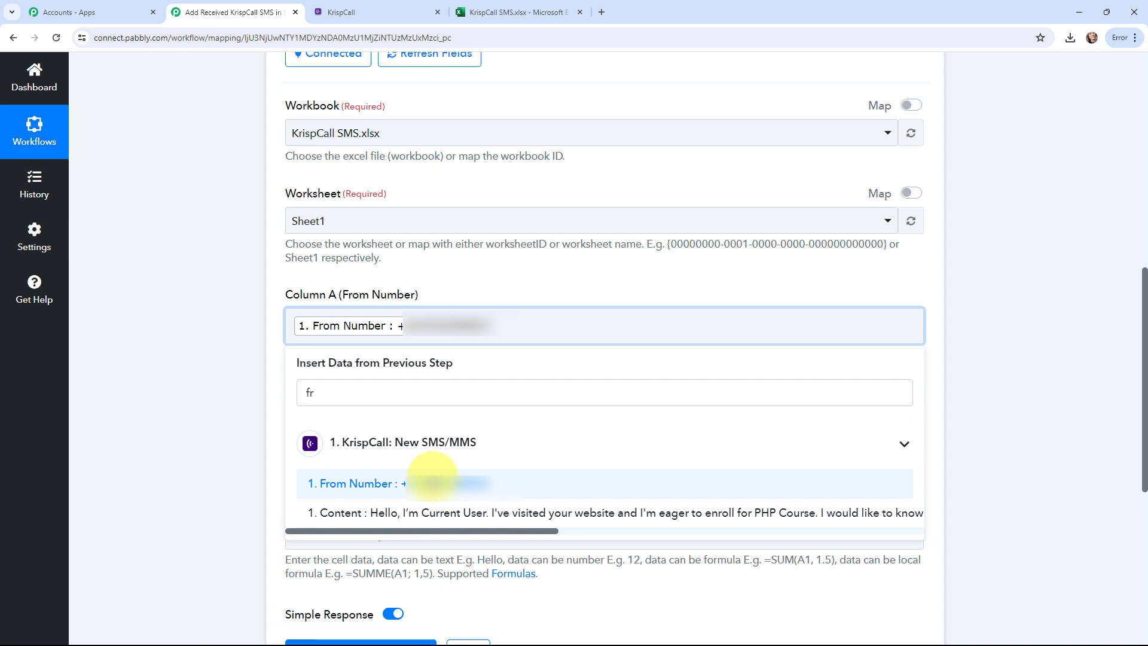
click(210, 375)
Map Column B (Query) to the Content value from the KrispCall trigger response
scroll(209, 374, down, 1)
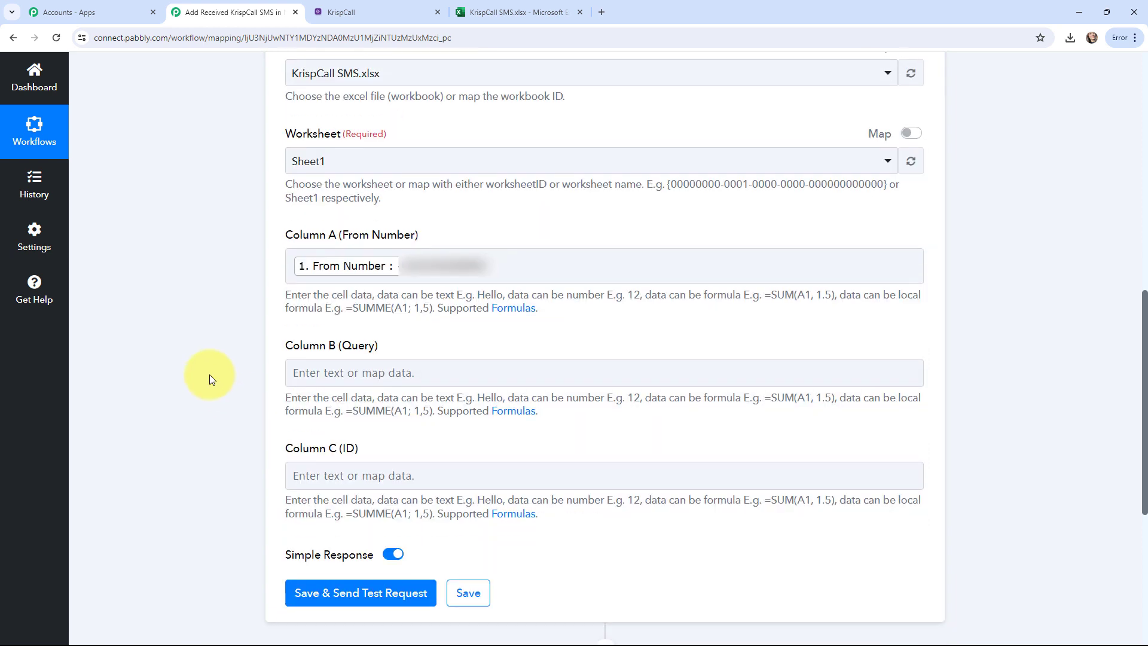
click(352, 378)
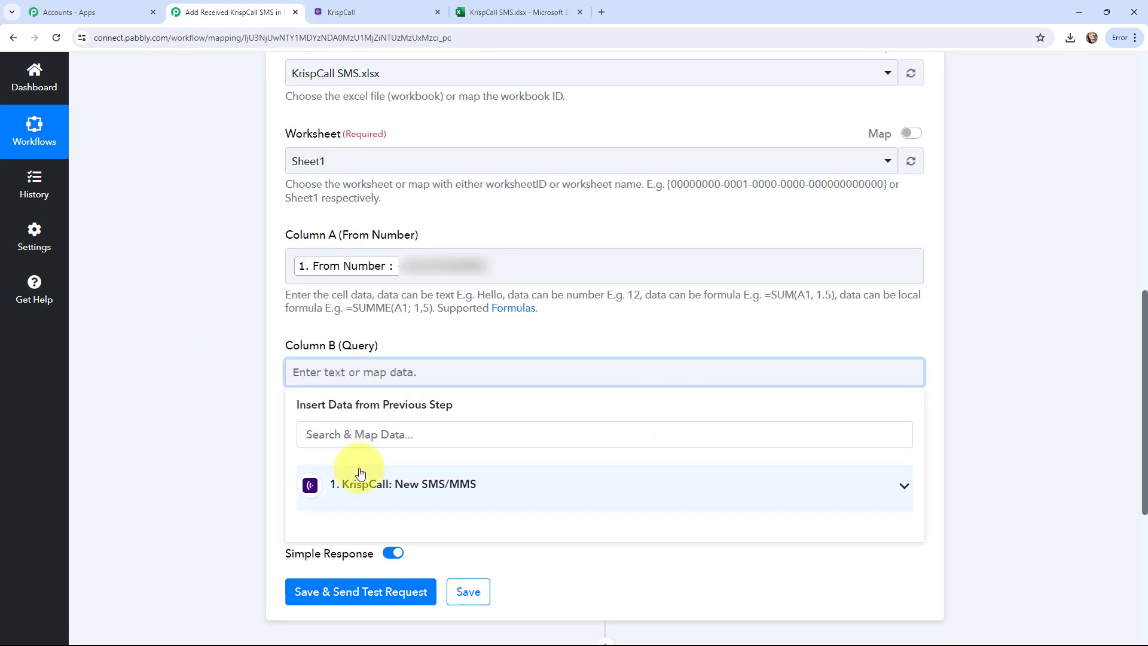
click(361, 482)
scroll(361, 482, down, 1)
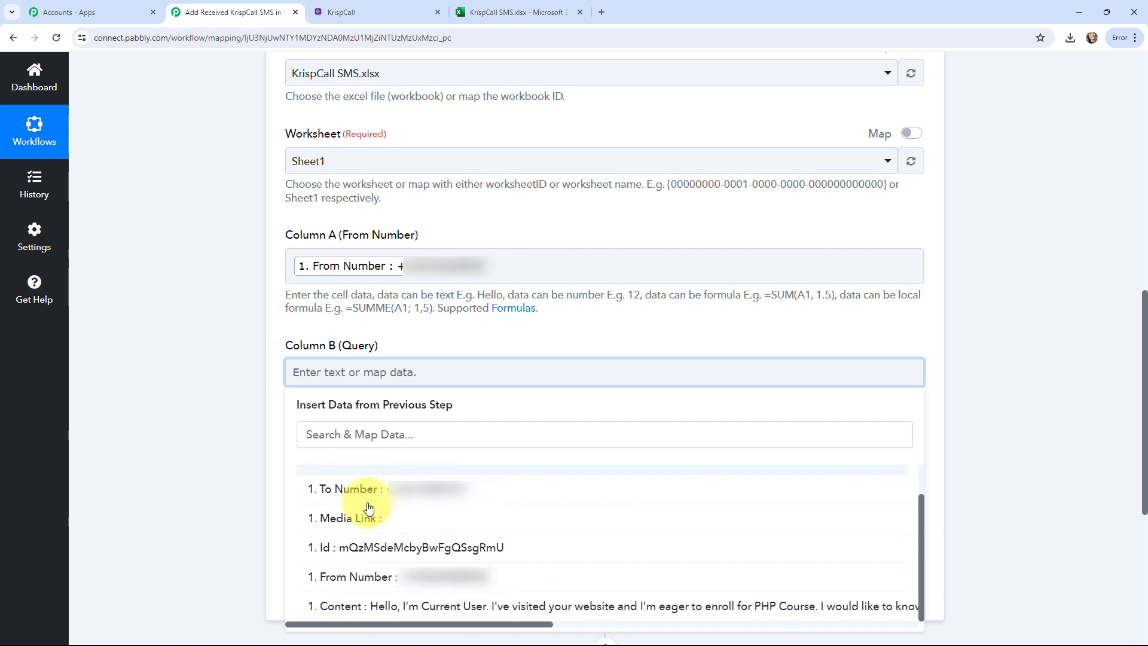
click(389, 605)
click(191, 348)
Map Column C (ID) to the Id value from the KrispCall trigger response
scroll(192, 348, down, 2)
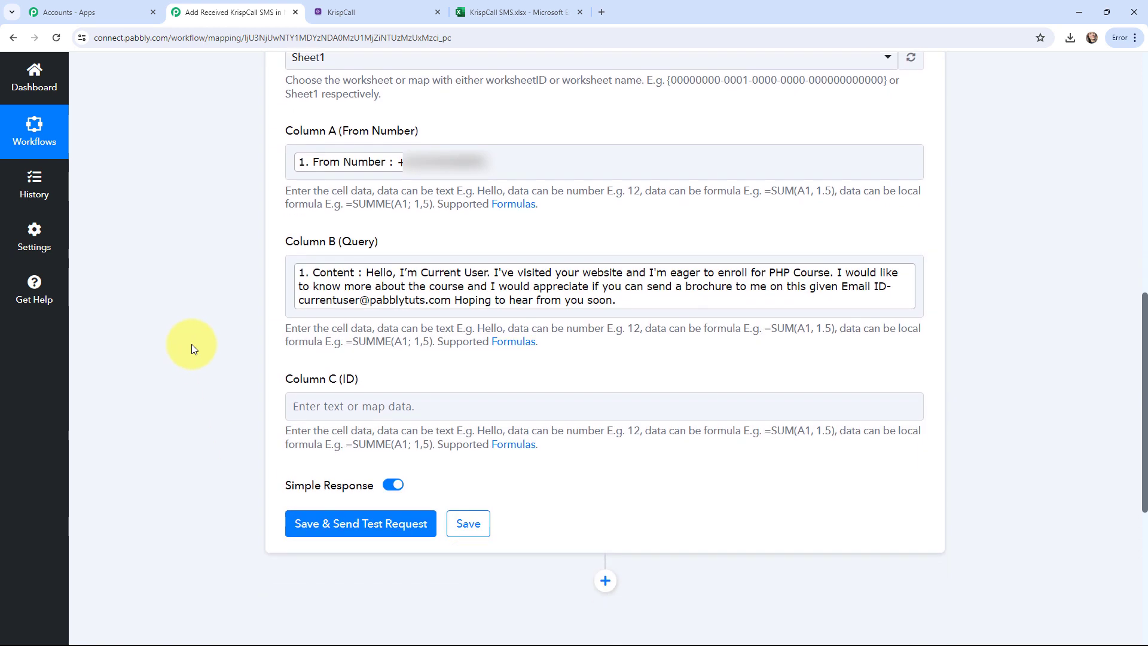
click(310, 391)
click(358, 457)
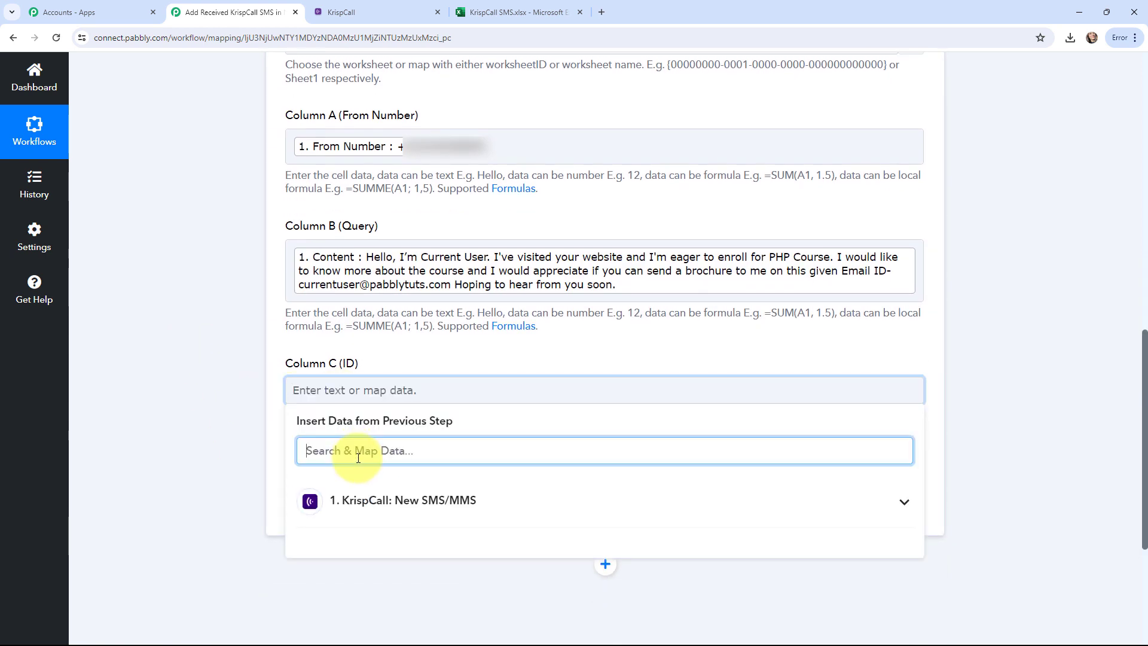
text(id)
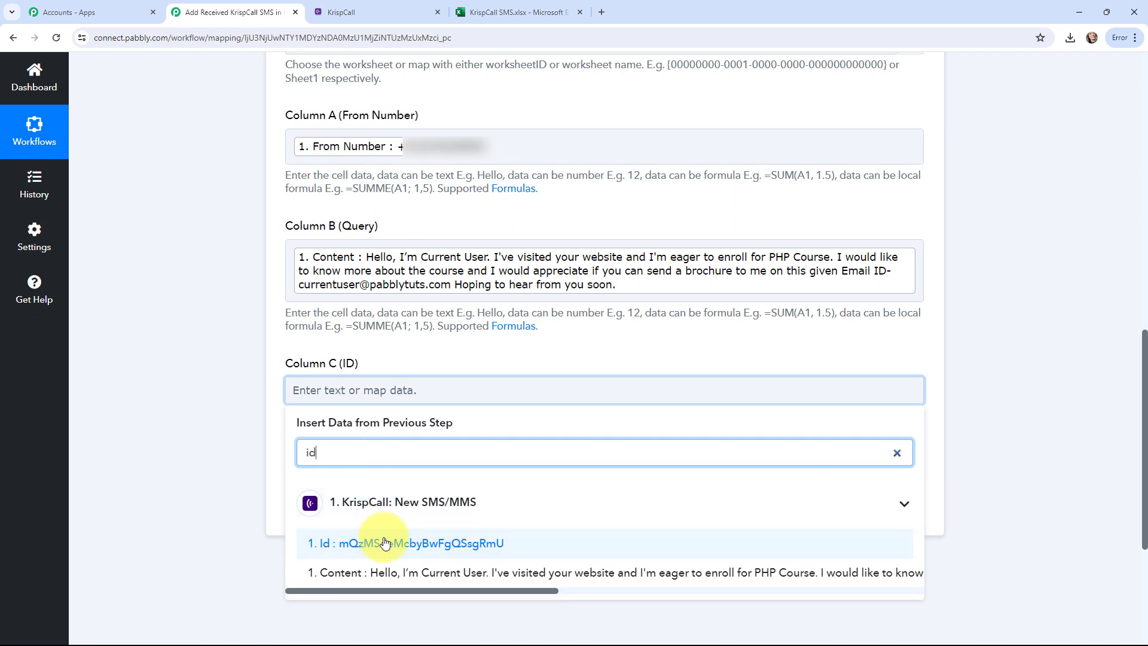
click(333, 541)
click(166, 393)
Save the Excel action, send its test request to add the row, and review the received response
scroll(166, 392, up, 1)
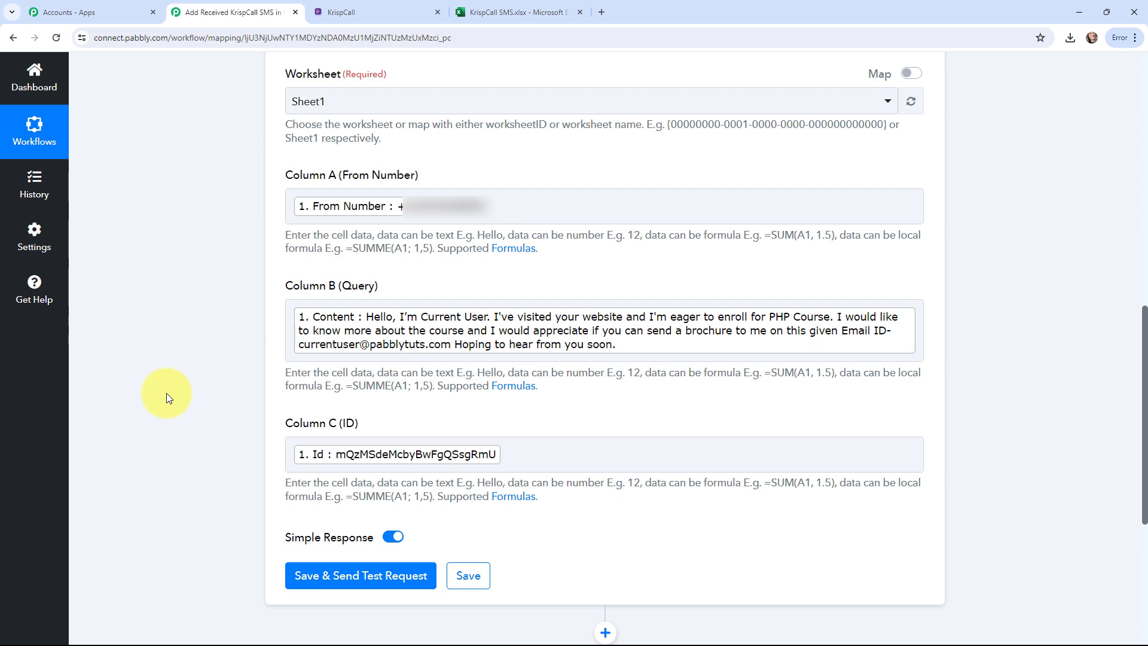
click(353, 575)
scroll(562, 412, down, 4)
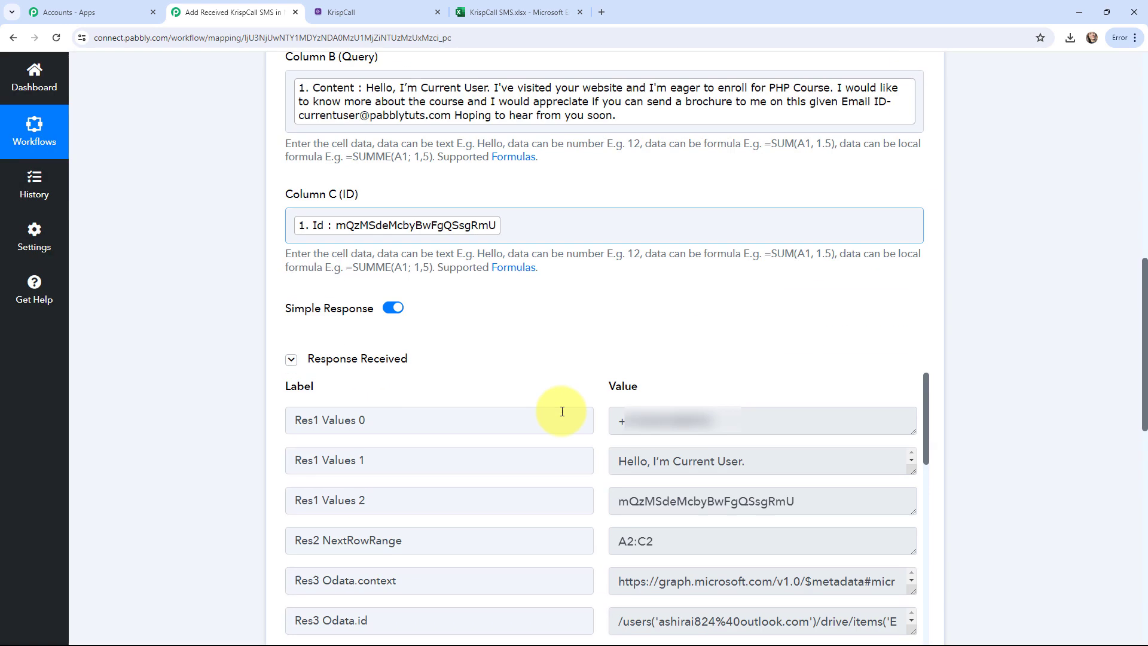
scroll(562, 412, down, 2)
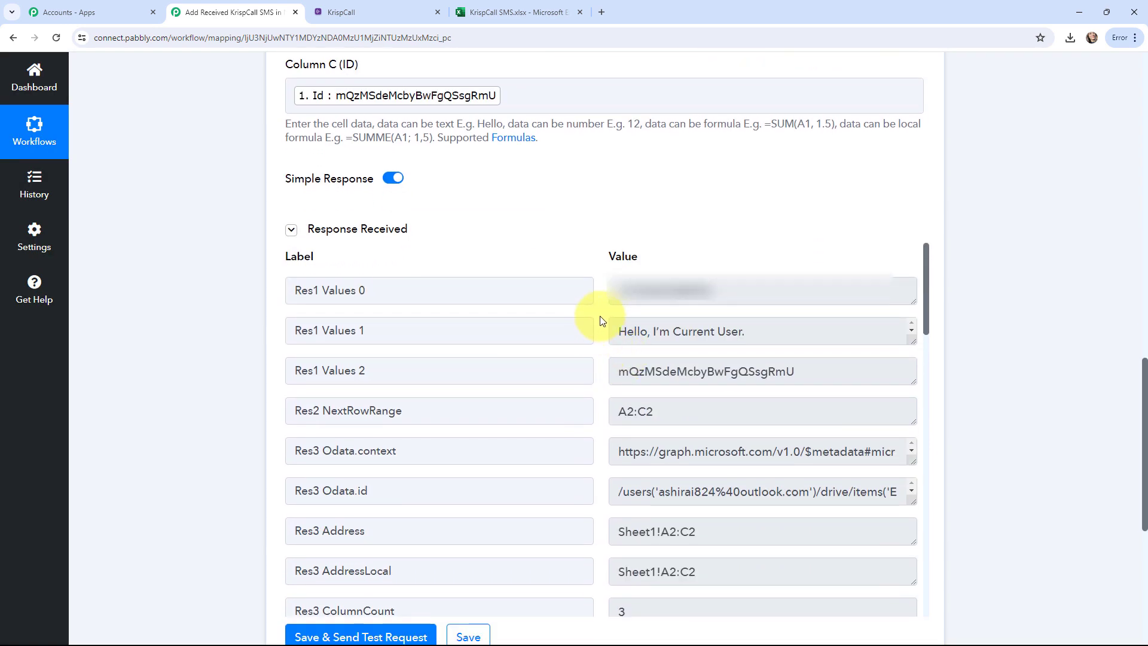